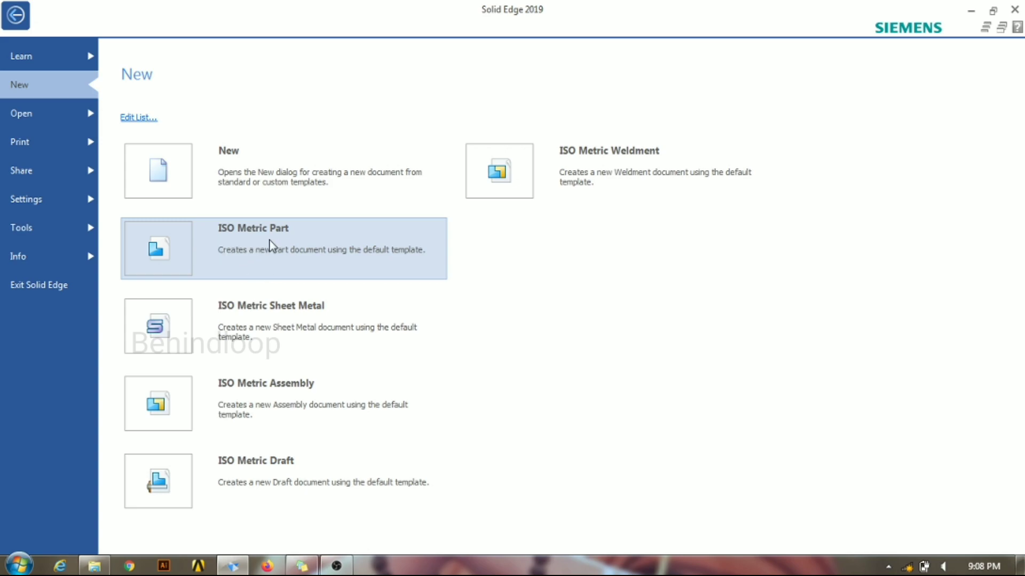
Step: Create a new ISO Metric Part document and transition it to the Ordered modeling environment
{"action": "left_click", "coordinate": [270, 242]}
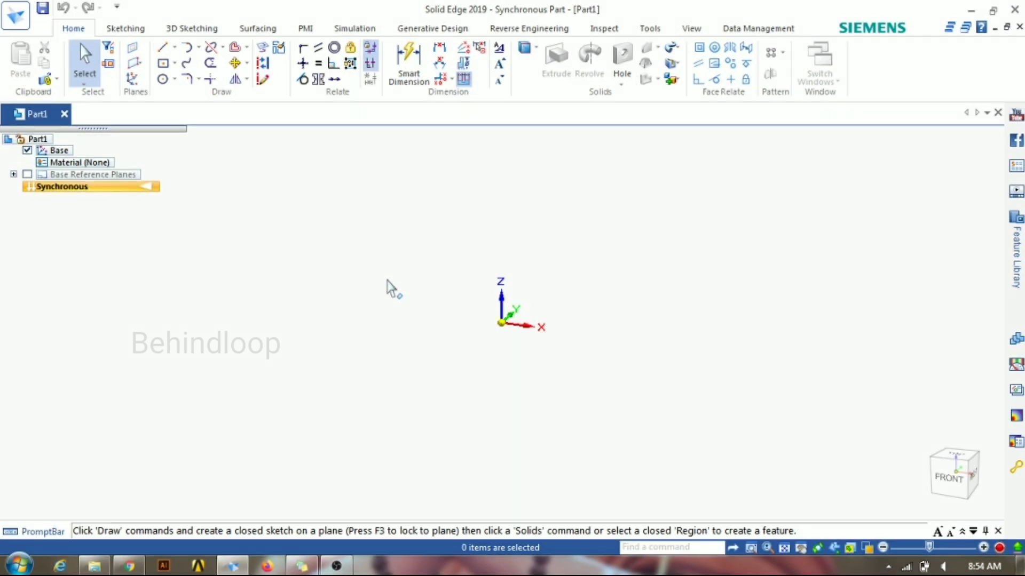
{"action": "right_click", "coordinate": [151, 191]}
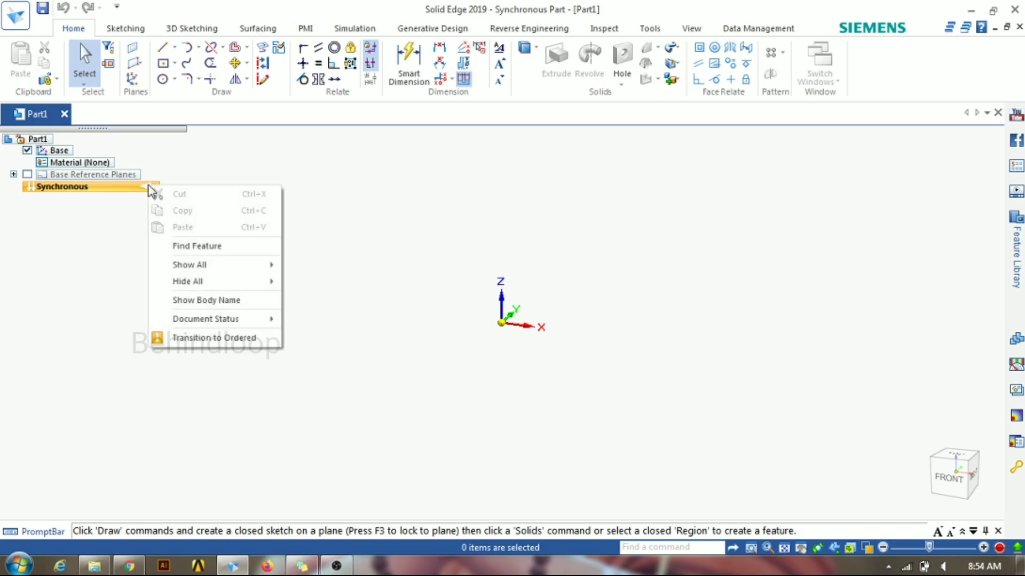
{"action": "left_click", "coordinate": [198, 344]}
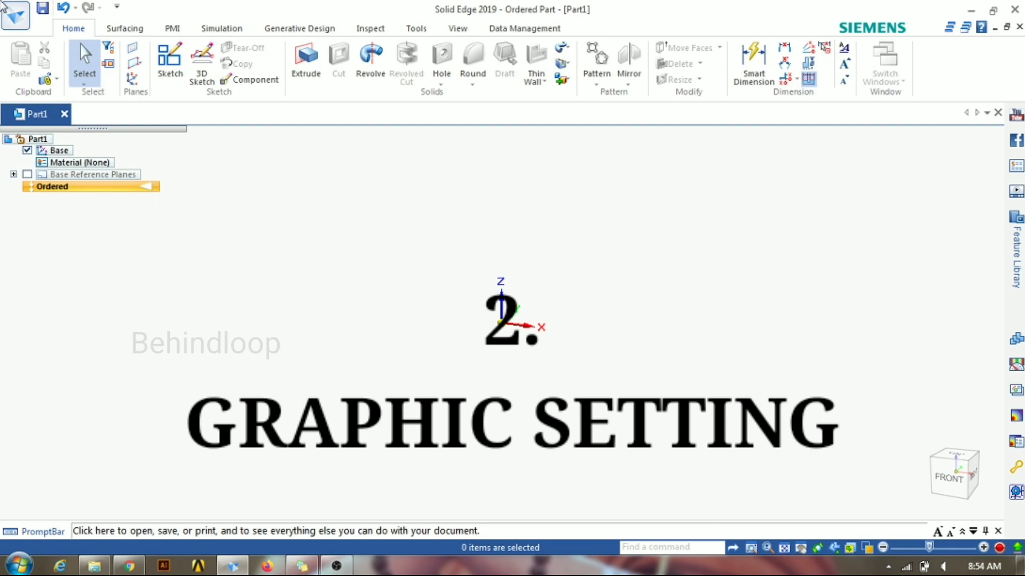
Step: Open the Solid Edge options at the View settings
{"action": "left_click", "coordinate": [15, 15]}
{"action": "left_click", "coordinate": [21, 320]}
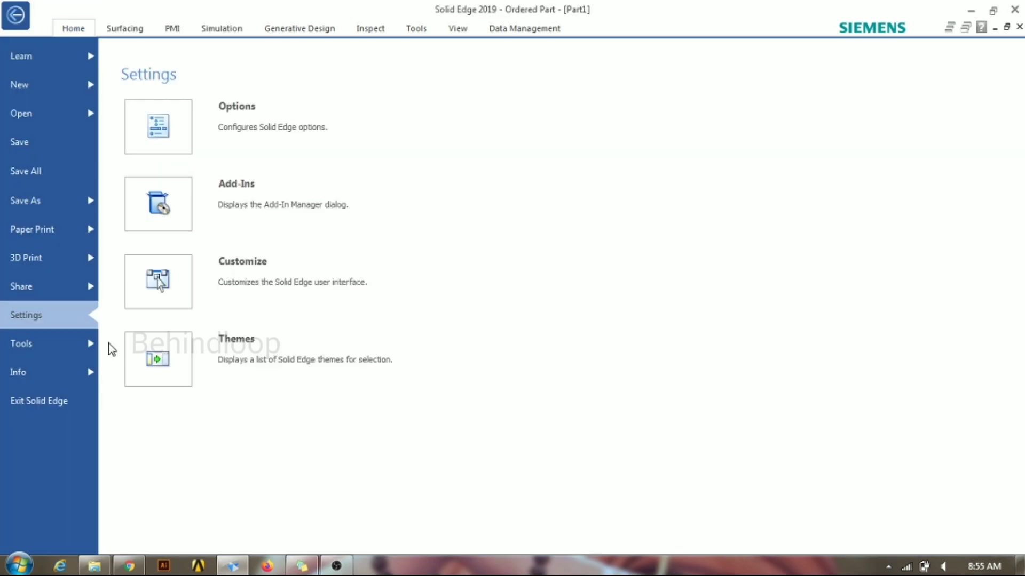
{"action": "left_click", "coordinate": [184, 141]}
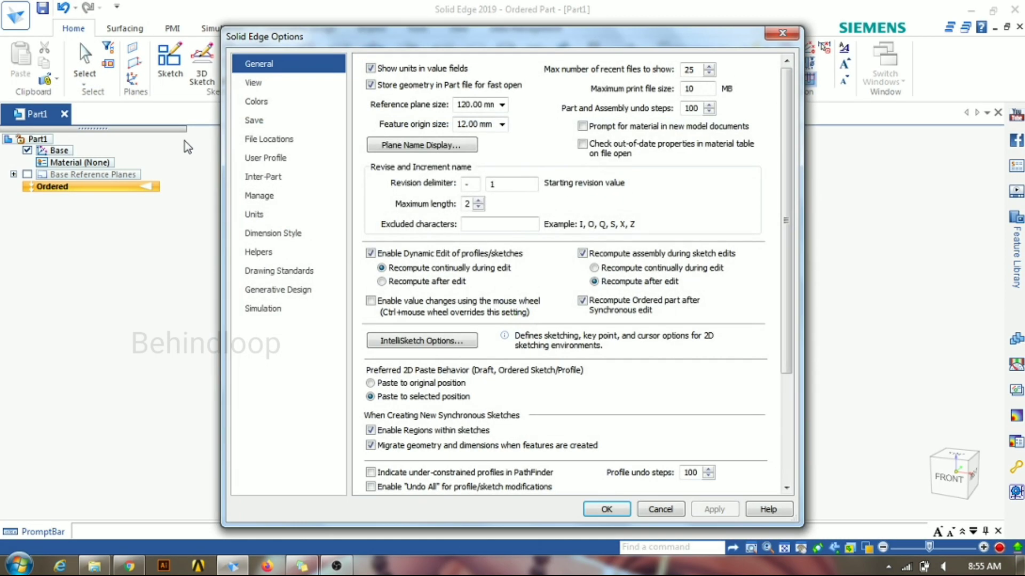
{"action": "left_click", "coordinate": [302, 85]}
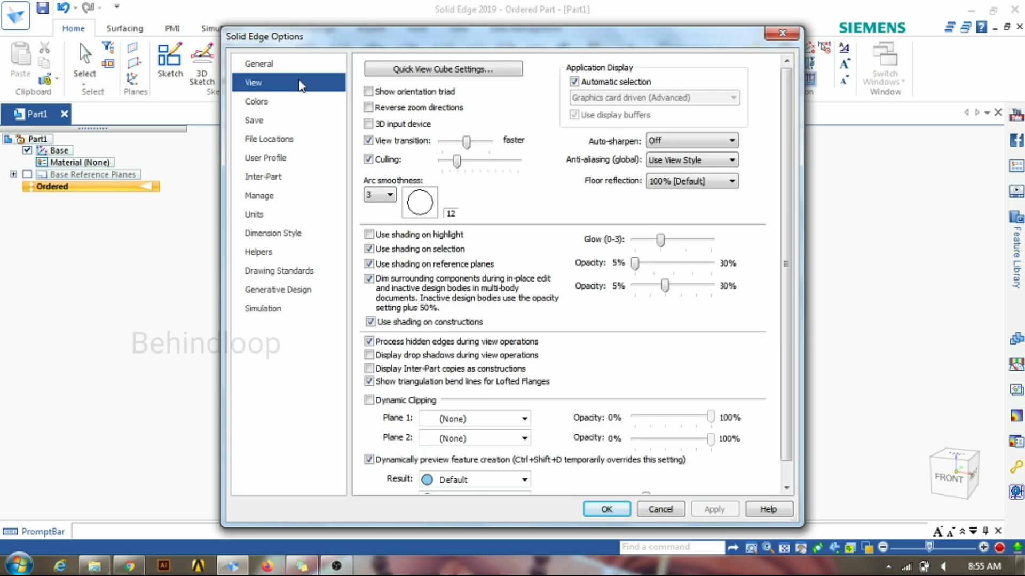
Step: Turn off Automatic selection to review the application display modes, turn it back on and apply the view options
{"action": "left_click", "coordinate": [574, 81]}
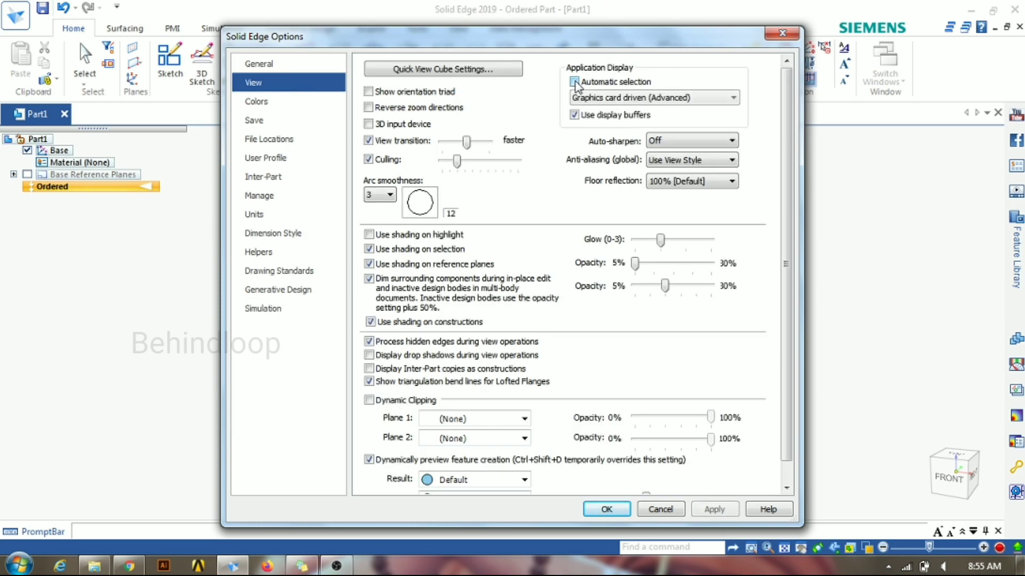
{"action": "left_click", "coordinate": [597, 101]}
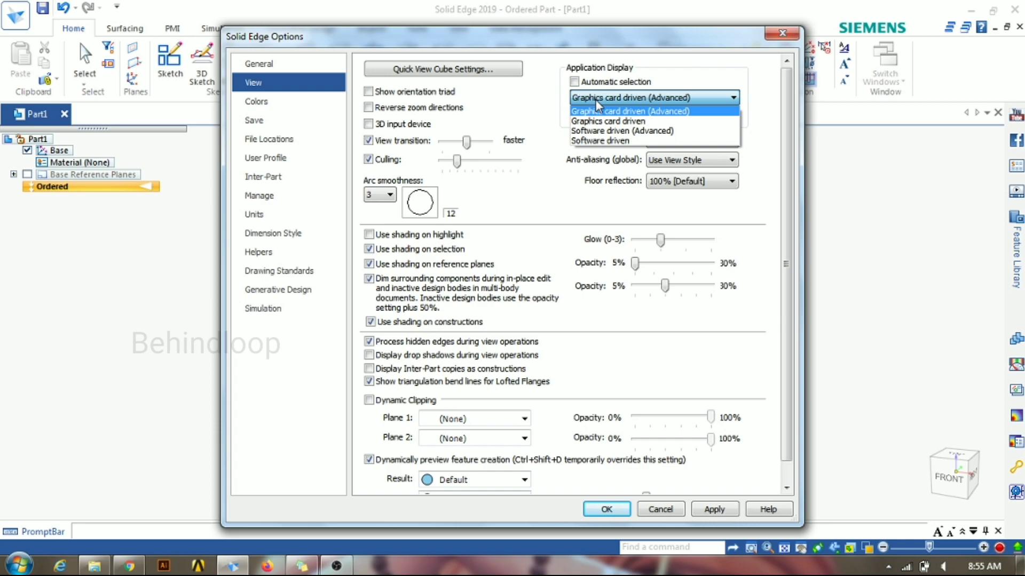
{"action": "left_click", "coordinate": [595, 99]}
{"action": "left_click", "coordinate": [594, 100]}
{"action": "left_click", "coordinate": [594, 99]}
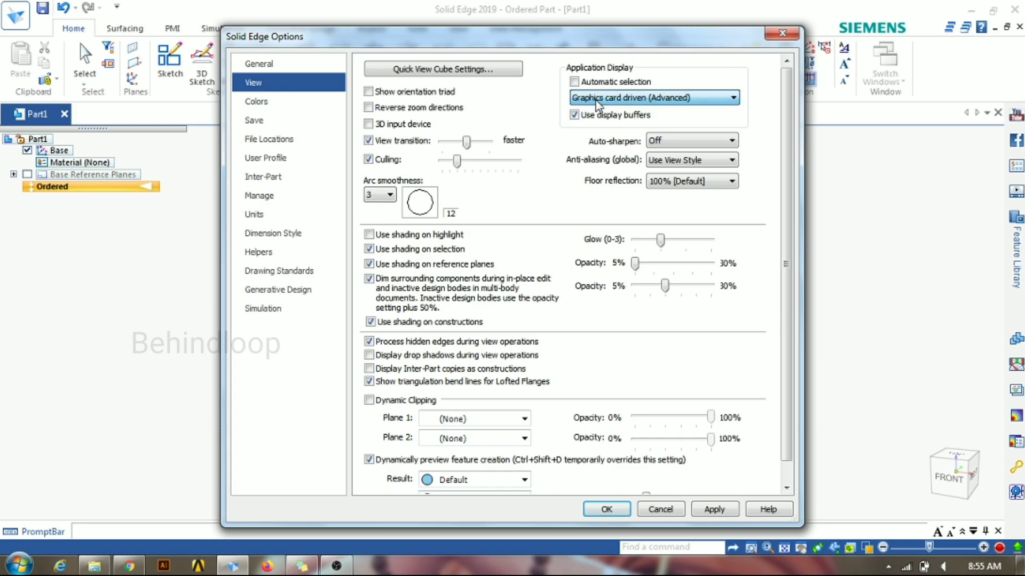
{"action": "left_click", "coordinate": [574, 82]}
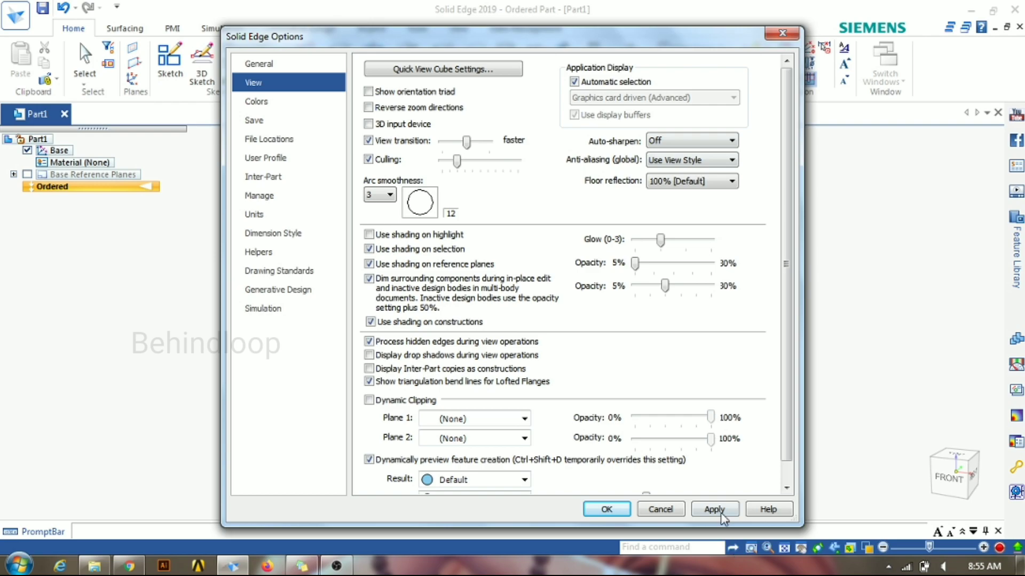
{"action": "left_click", "coordinate": [725, 510]}
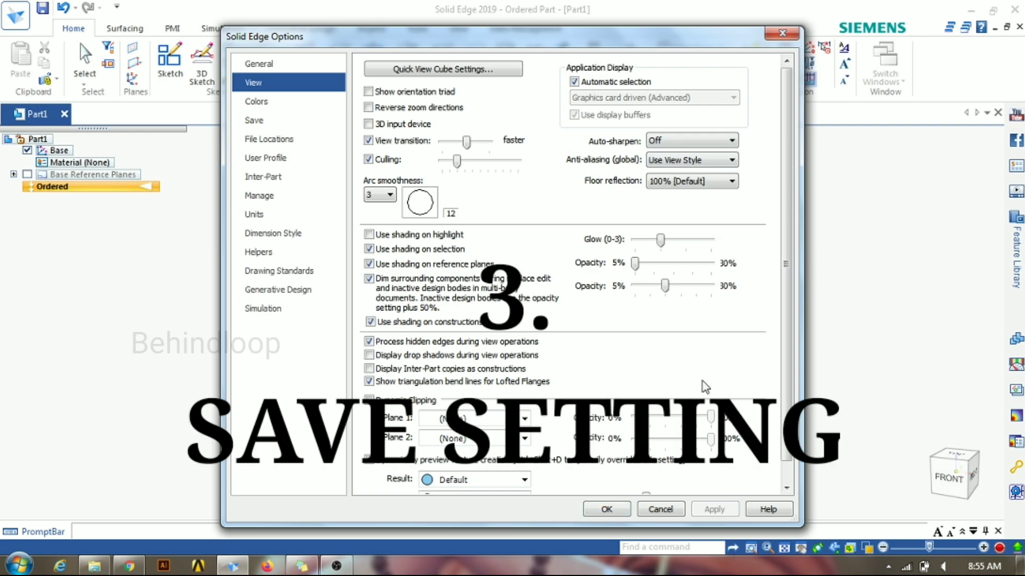
Step: Enable automatic document preservation in the Save options, turn off the file properties prompt on first save, and apply the changes
{"action": "left_click", "coordinate": [305, 119]}
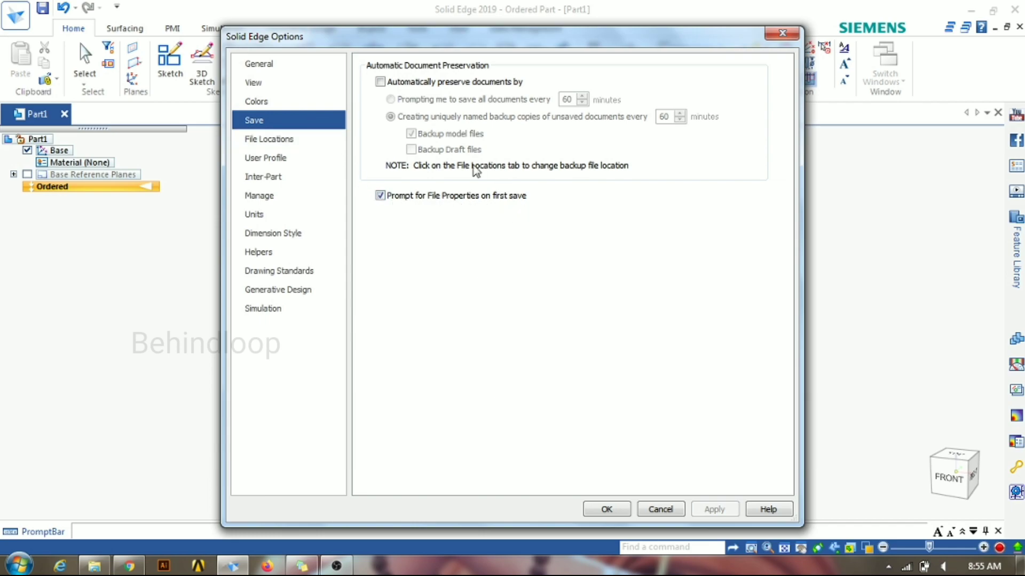
{"action": "left_click", "coordinate": [380, 81]}
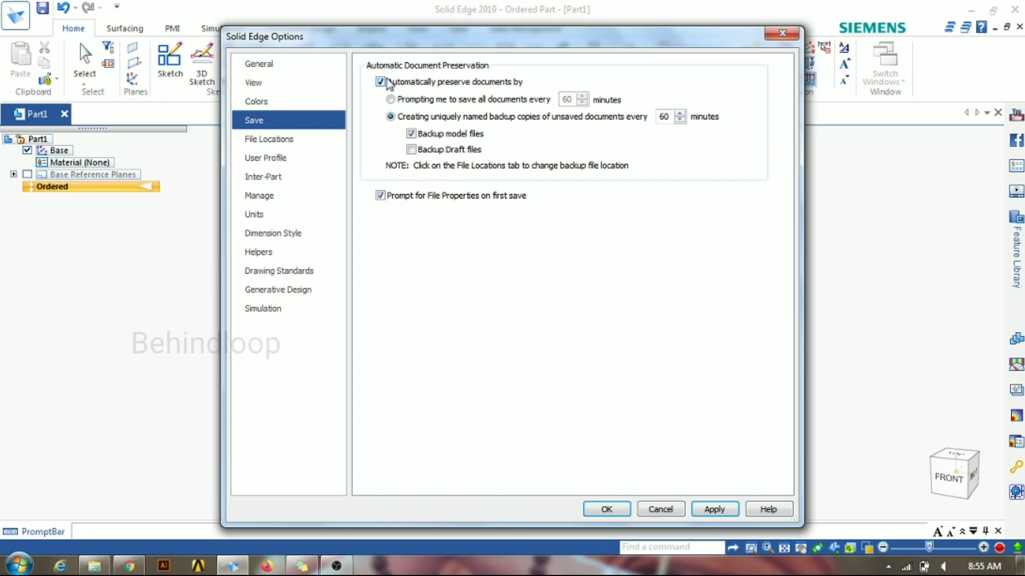
{"action": "left_click", "coordinate": [382, 197]}
{"action": "left_click", "coordinate": [718, 510]}
{"action": "left_click", "coordinate": [619, 511]}
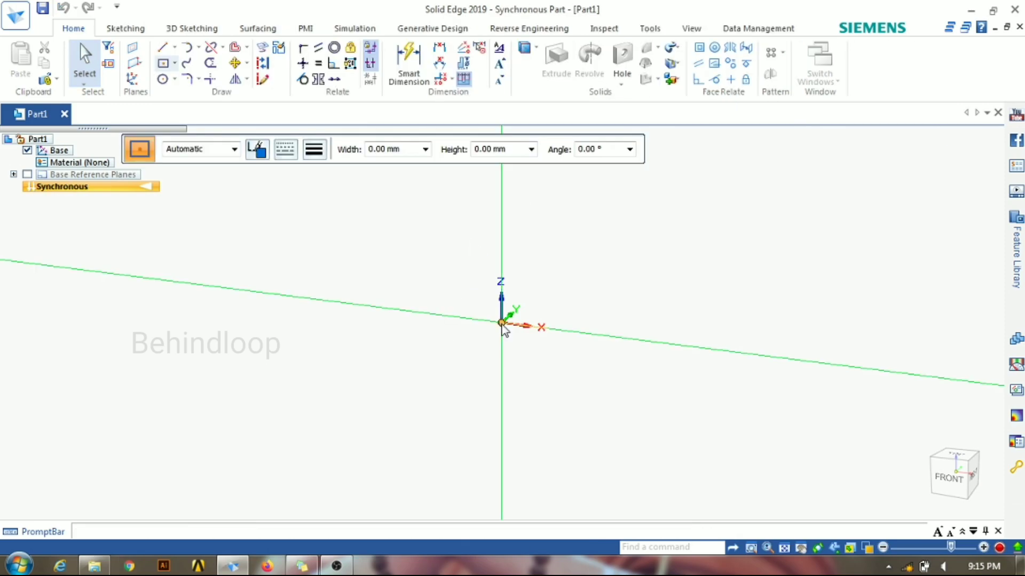
Step: Select the block's front face and clear the selection
{"action": "left_click", "coordinate": [502, 323]}
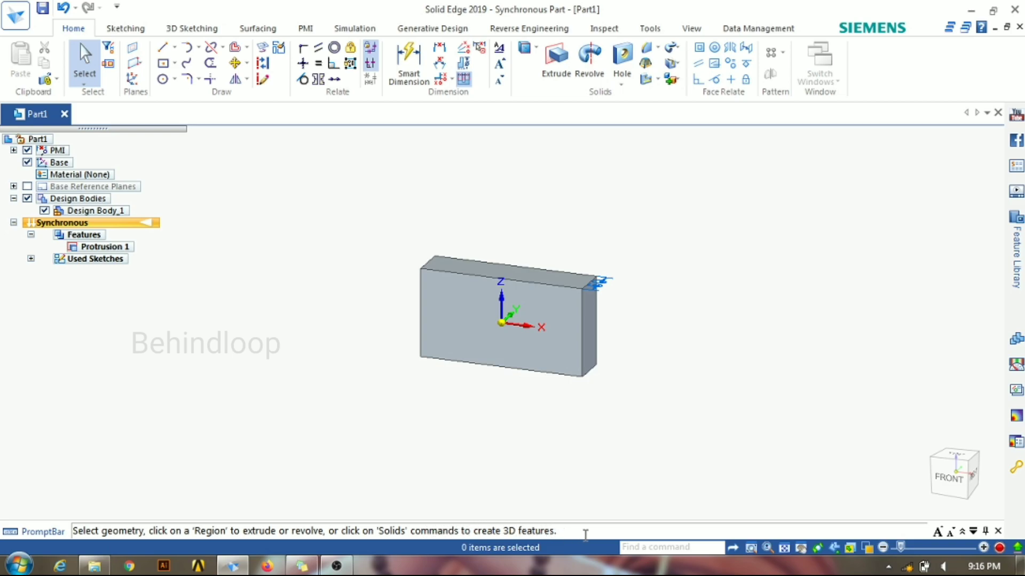
{"action": "left_click", "coordinate": [562, 357]}
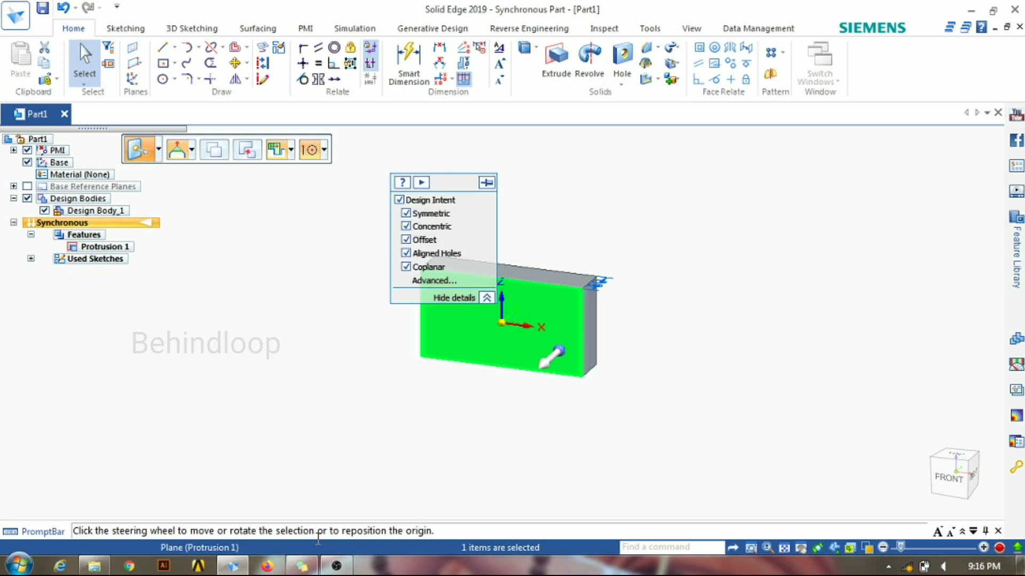
{"action": "left_click", "coordinate": [470, 438]}
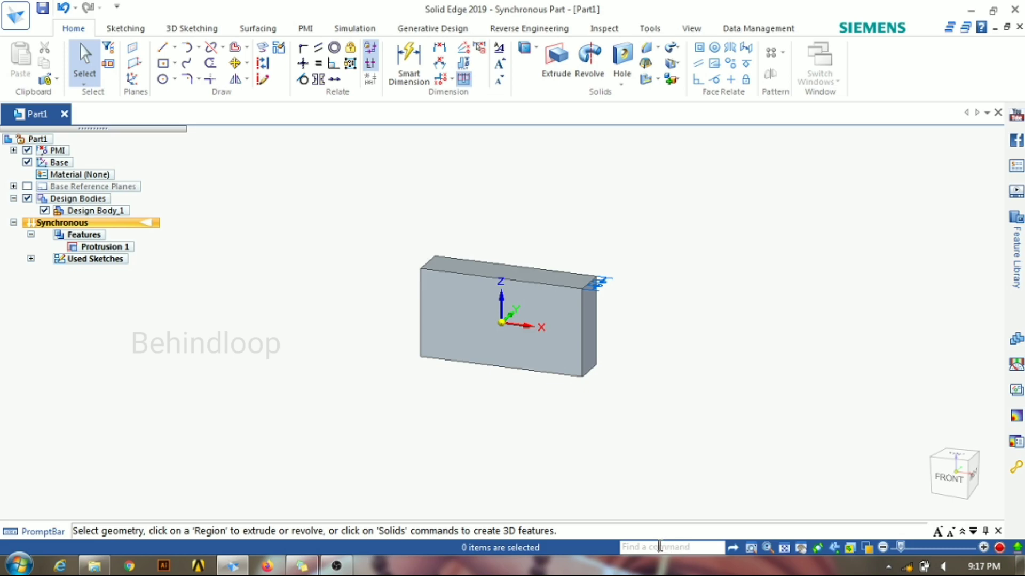
Step: Search the command finder for LINE, examine the matching commands and close the results
{"action": "type", "text": "LINE"}
{"action": "key", "text": "Return"}
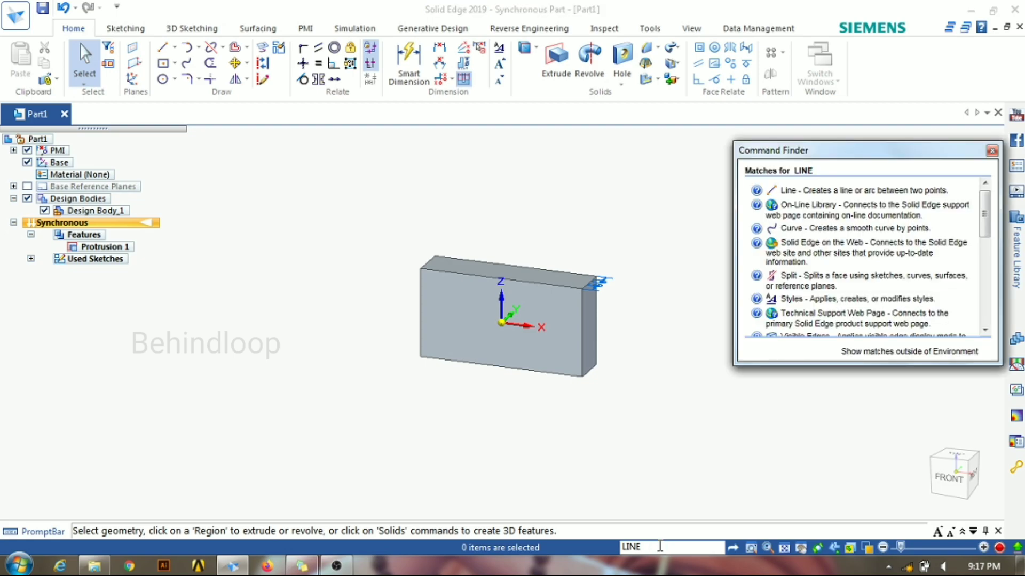
{"action": "mouse_move", "coordinate": [855, 192]}
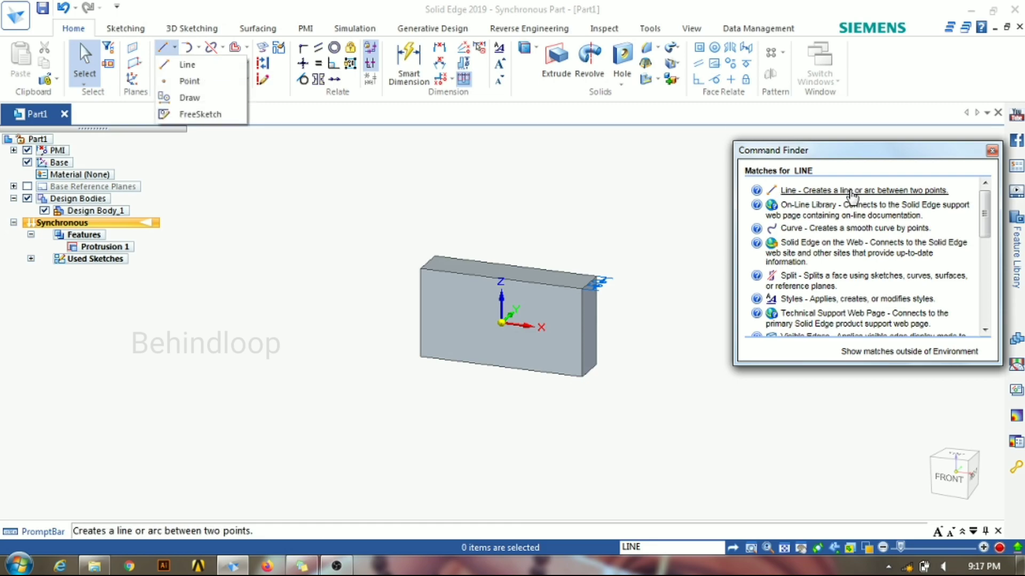
{"action": "left_click", "coordinate": [991, 152]}
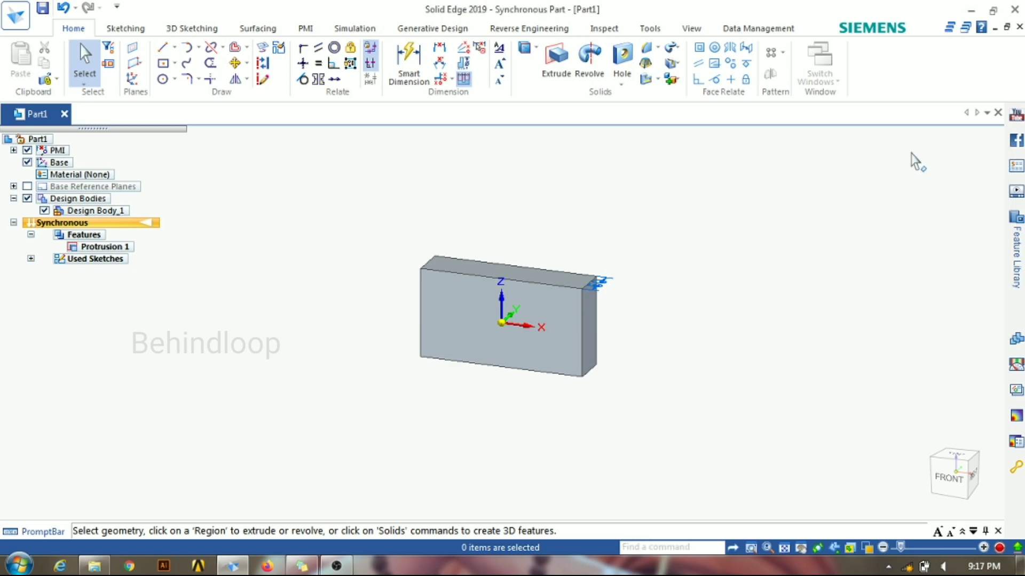
Step: Zoom into an area at the block's lower front corner, zoom back out dynamically and fit the whole block in view
{"action": "left_click", "coordinate": [751, 549]}
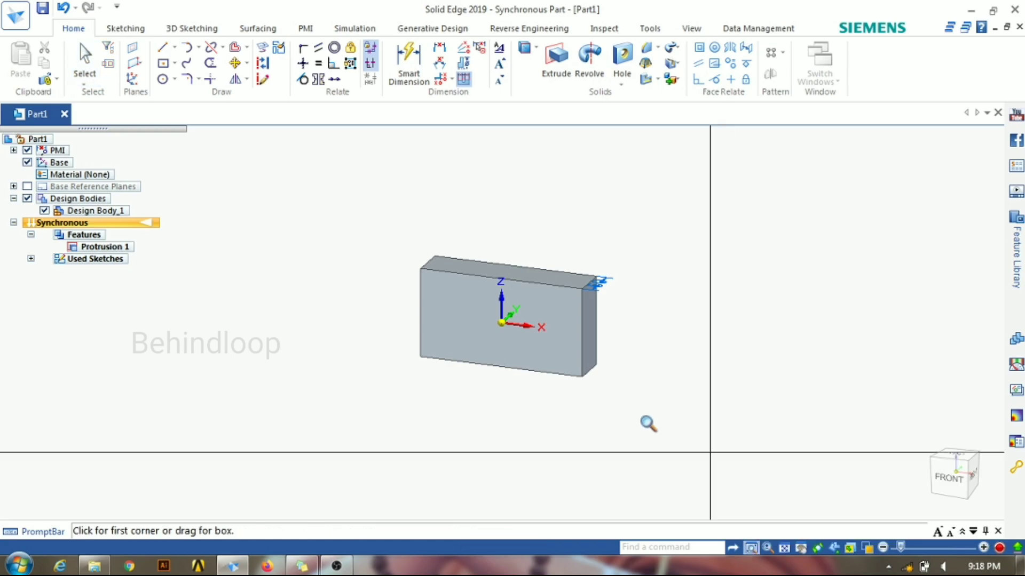
{"action": "left_click_drag", "start_coordinate": [506, 338], "coordinate": [548, 368]}
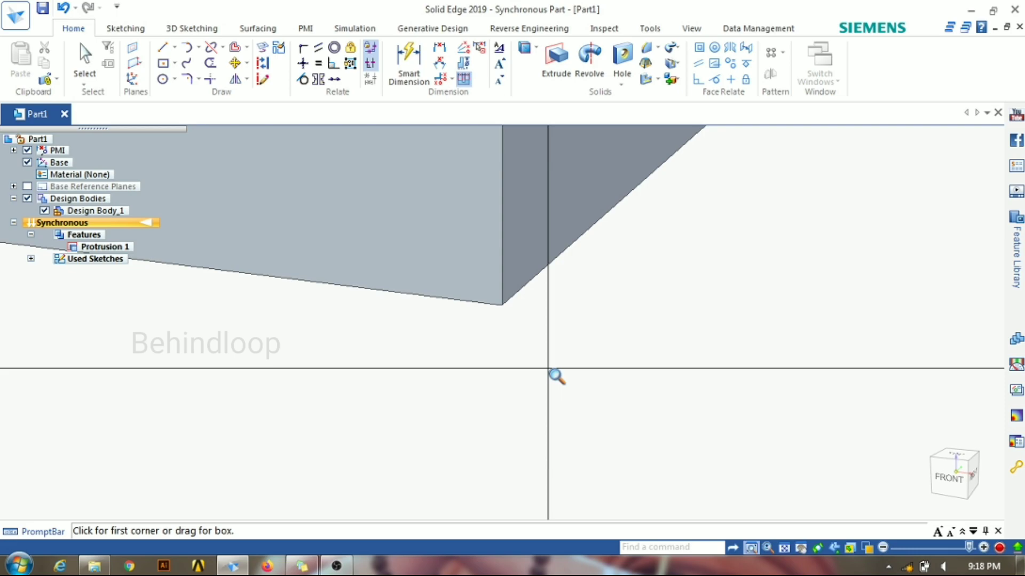
{"action": "key", "text": "Escape"}
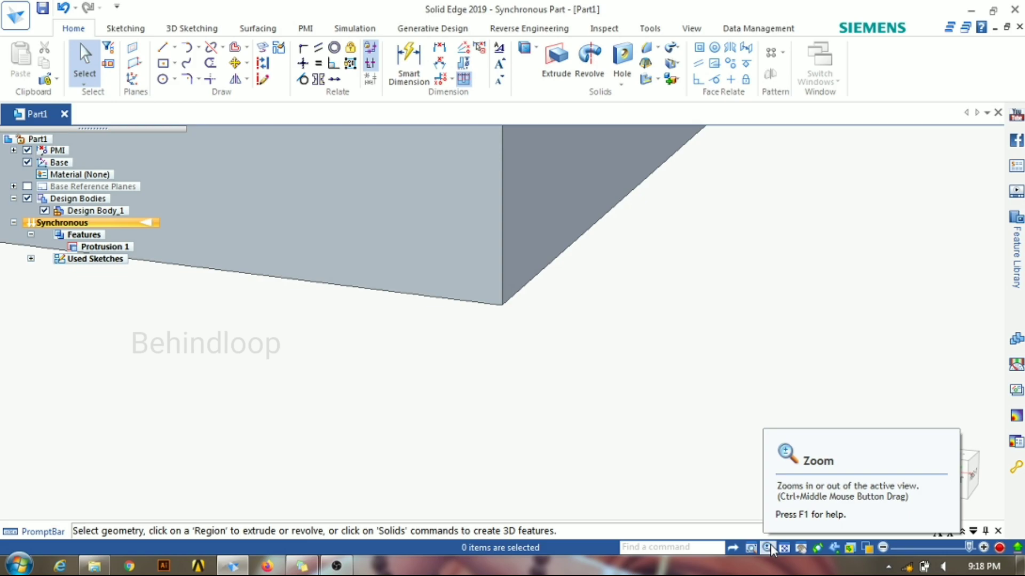
{"action": "left_click", "coordinate": [768, 547]}
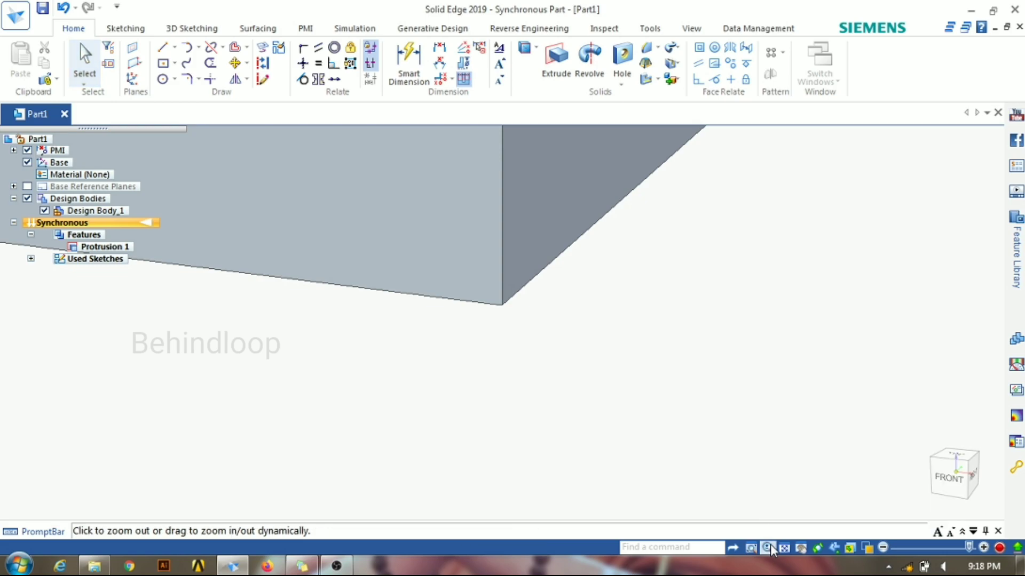
{"action": "left_click_drag", "start_coordinate": [692, 413], "coordinate": [643, 336]}
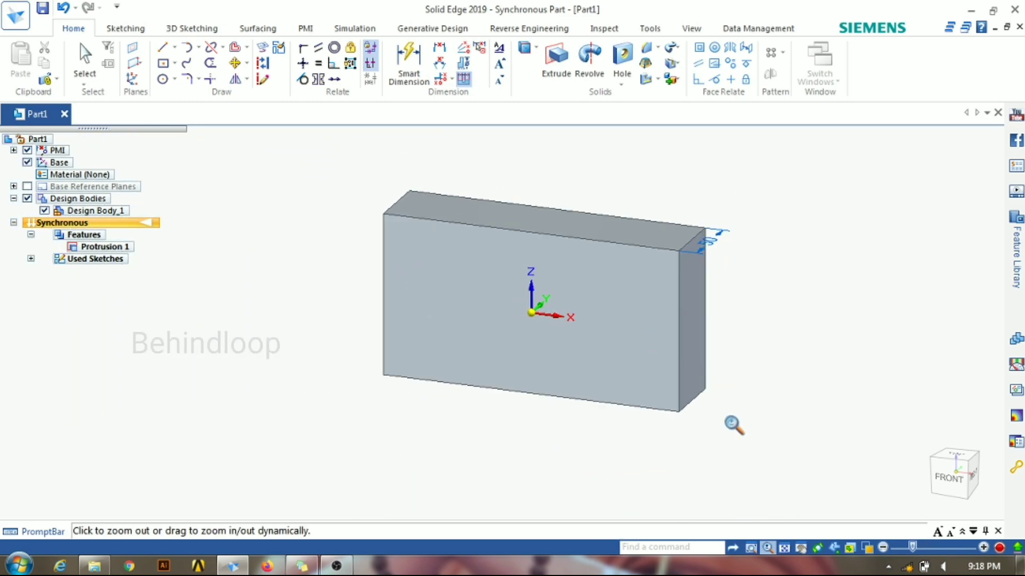
{"action": "left_click", "coordinate": [784, 548]}
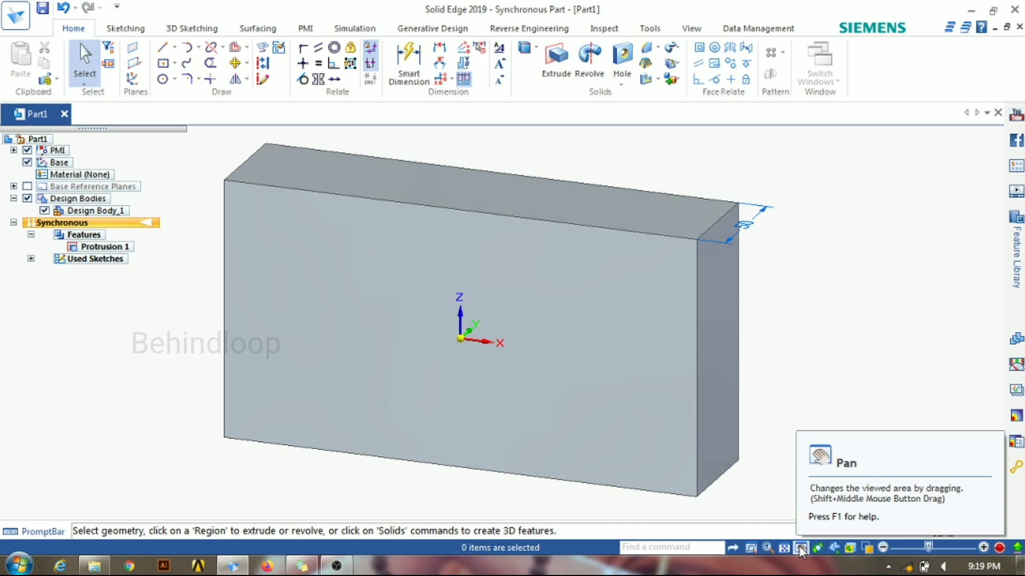
Step: Pan the block slightly and orient the view squarely onto its front face
{"action": "left_click", "coordinate": [800, 548]}
{"action": "left_click_drag", "start_coordinate": [666, 433], "coordinate": [676, 469]}
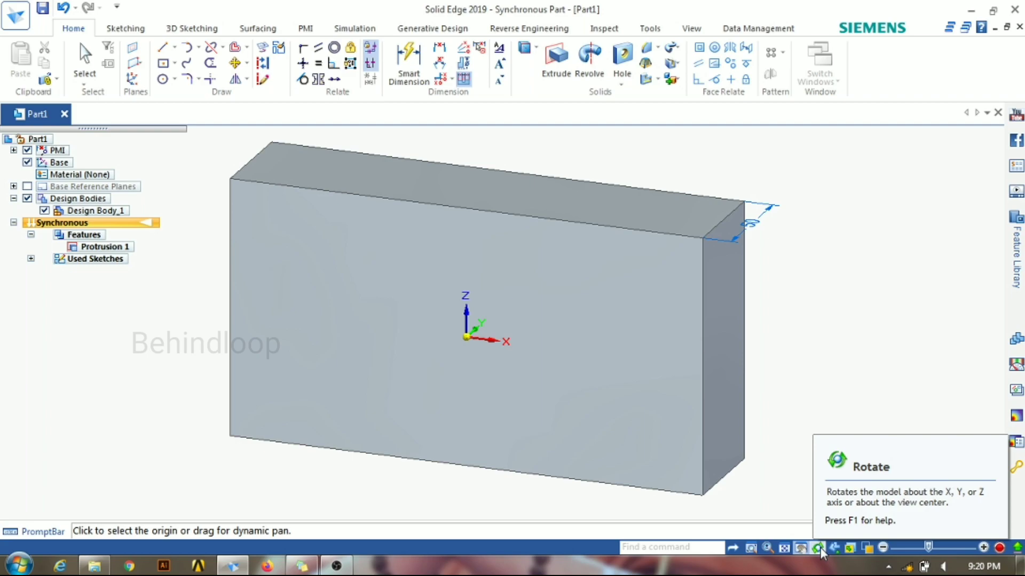
{"action": "left_click", "coordinate": [835, 551]}
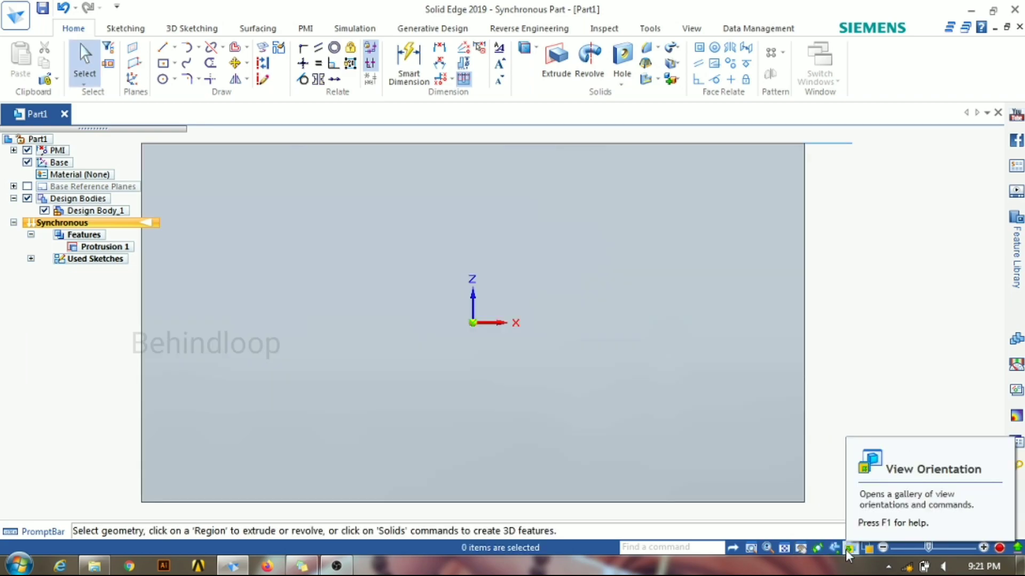
Step: Orient the block to the front view and preview its standard back, left and right views
{"action": "left_click", "coordinate": [846, 549]}
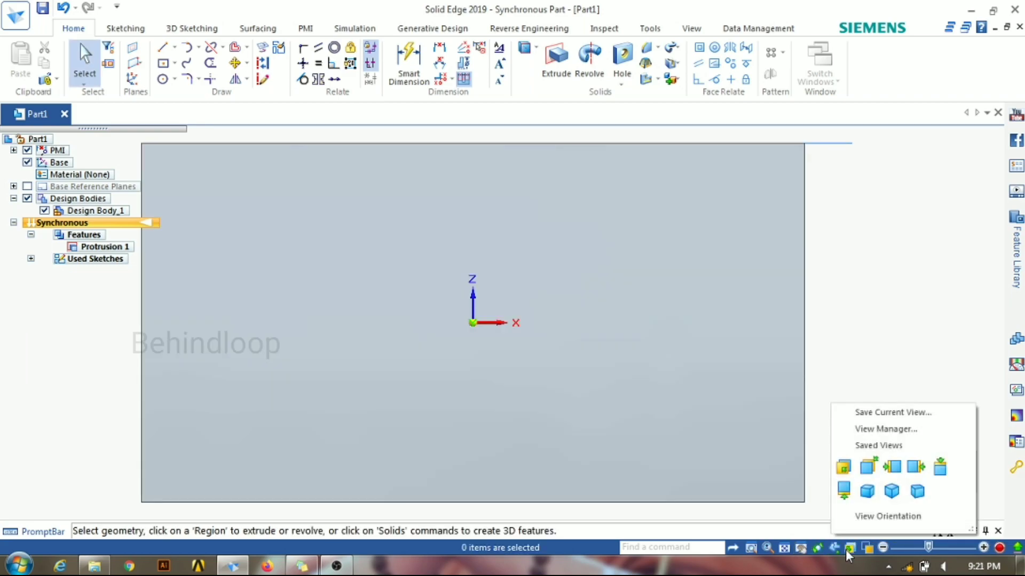
{"action": "left_click", "coordinate": [843, 472]}
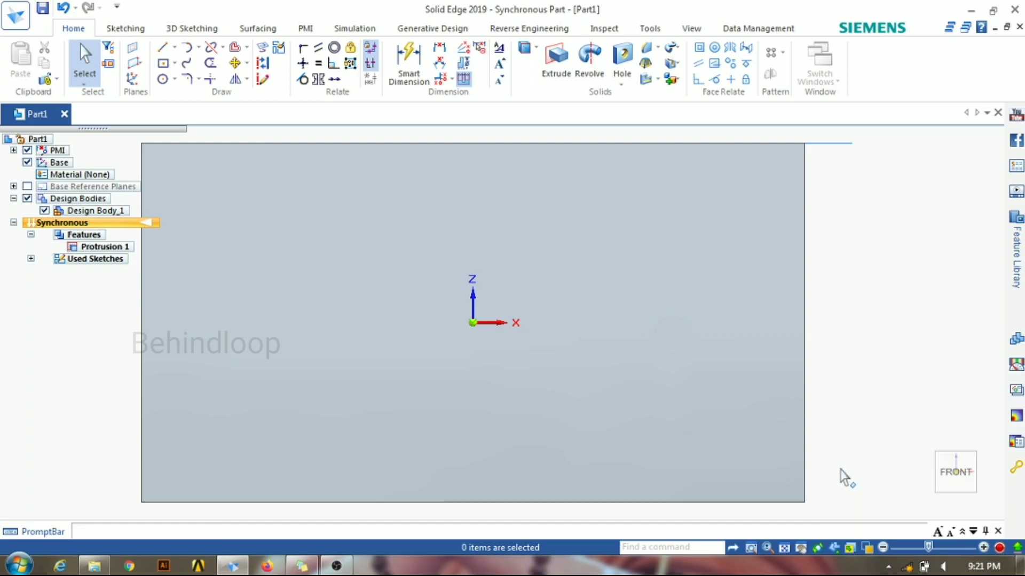
{"action": "left_click", "coordinate": [855, 553]}
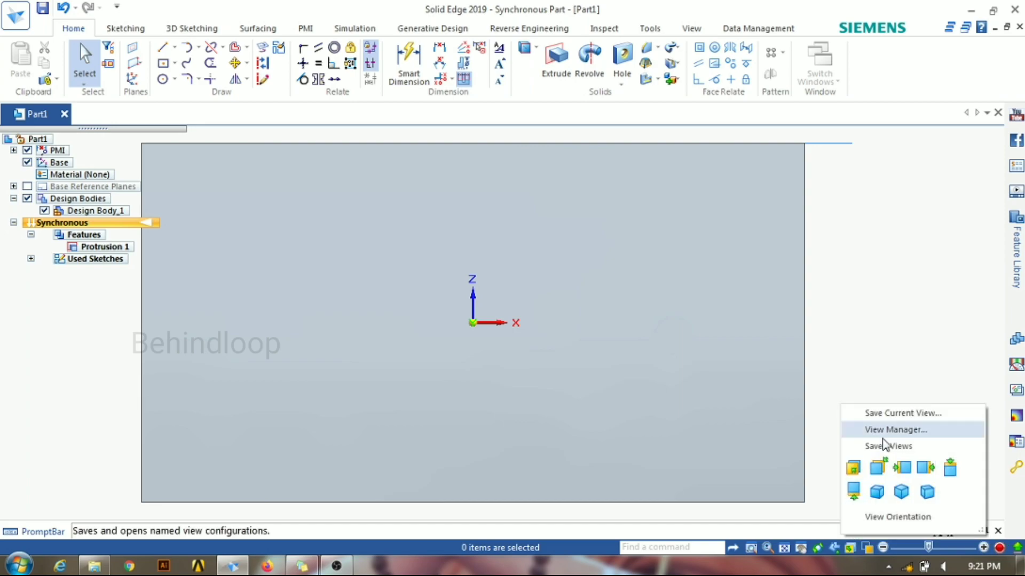
{"action": "left_click", "coordinate": [885, 476]}
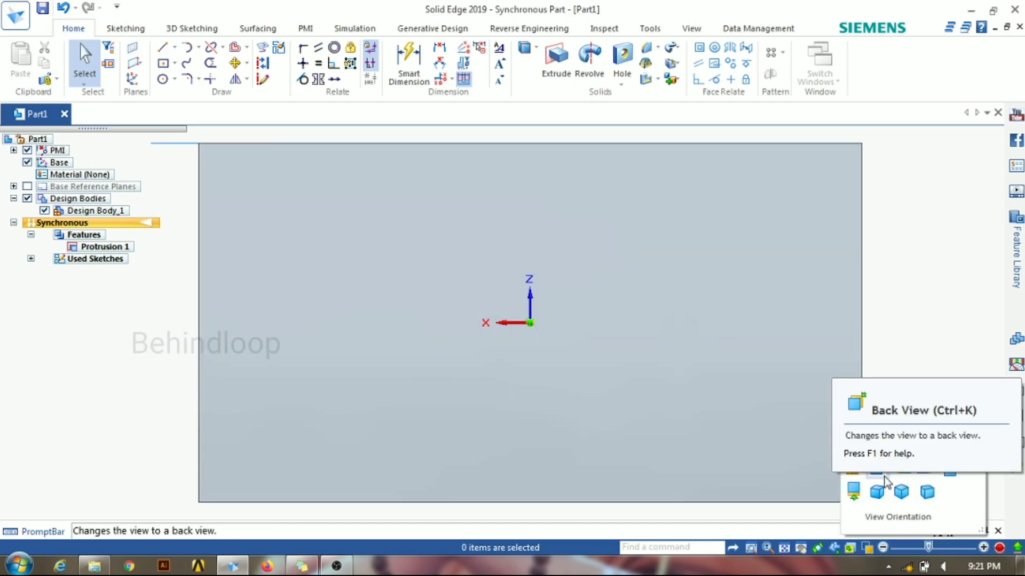
{"action": "left_click", "coordinate": [900, 471]}
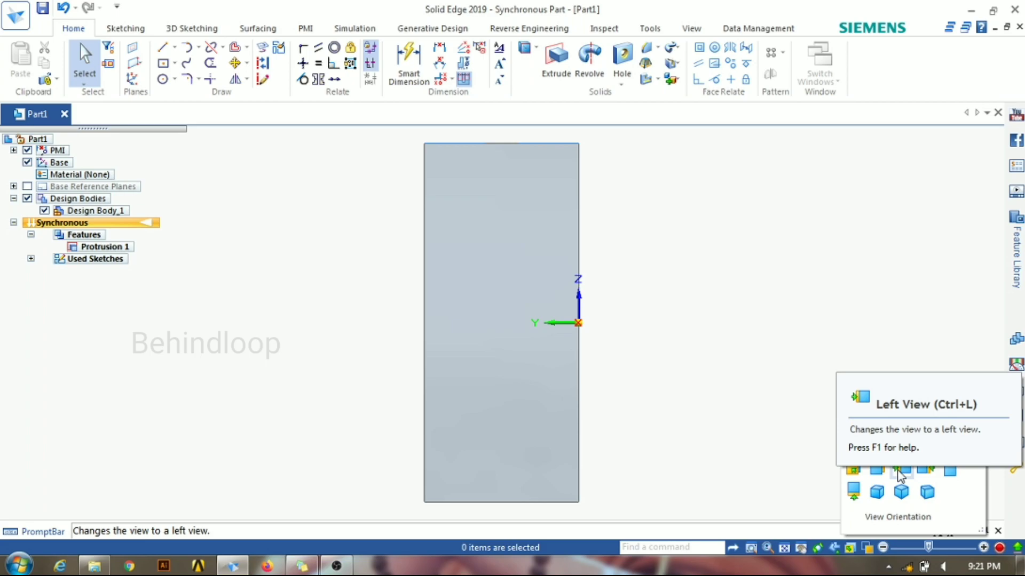
{"action": "left_click", "coordinate": [923, 473]}
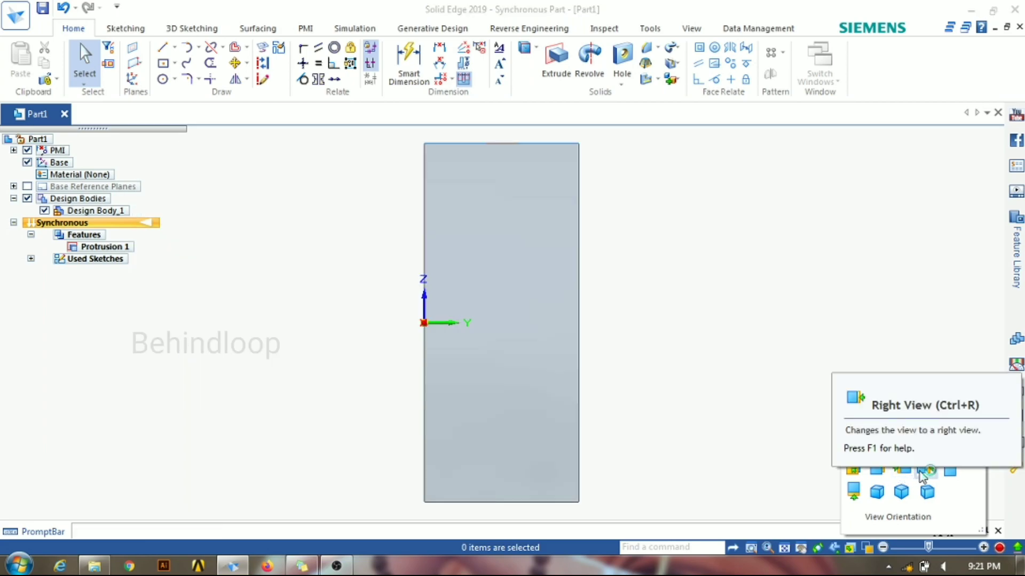
{"action": "left_click", "coordinate": [922, 476]}
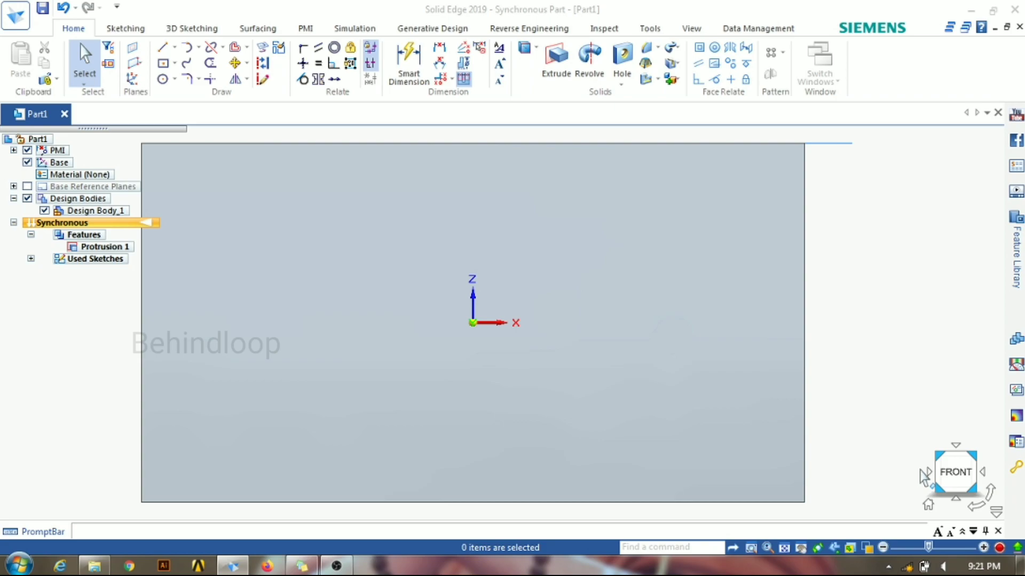
Step: Preview the block's top, bottom, dimetric and ISO views, and finish in the trimetric view
{"action": "left_click", "coordinate": [850, 547]}
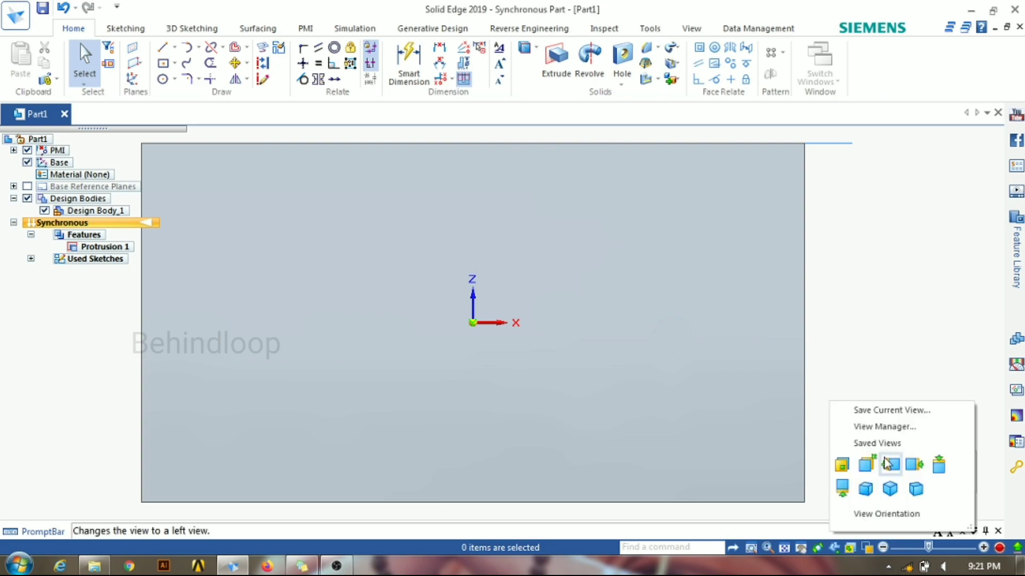
{"action": "left_click", "coordinate": [939, 464]}
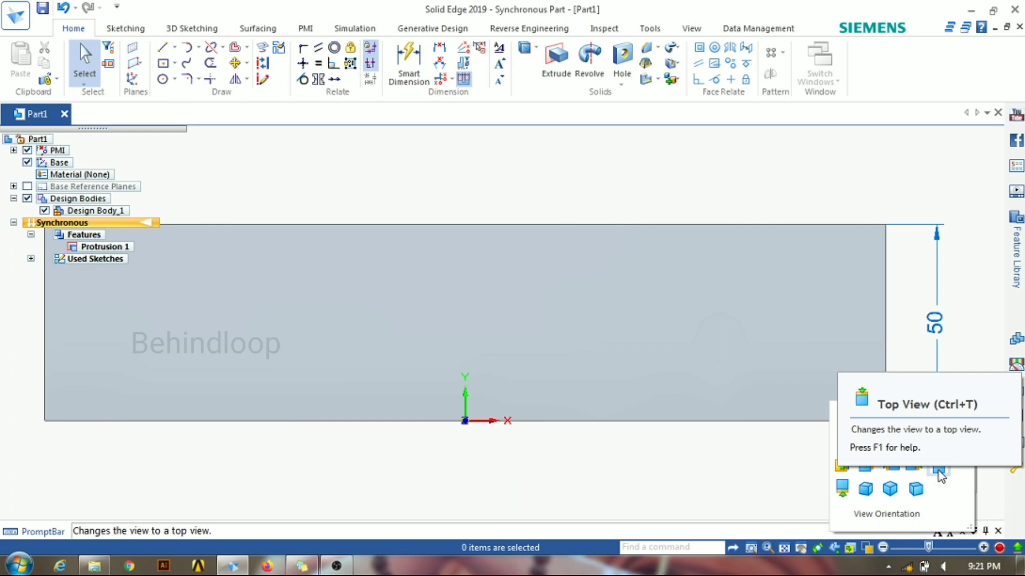
{"action": "left_click", "coordinate": [842, 488]}
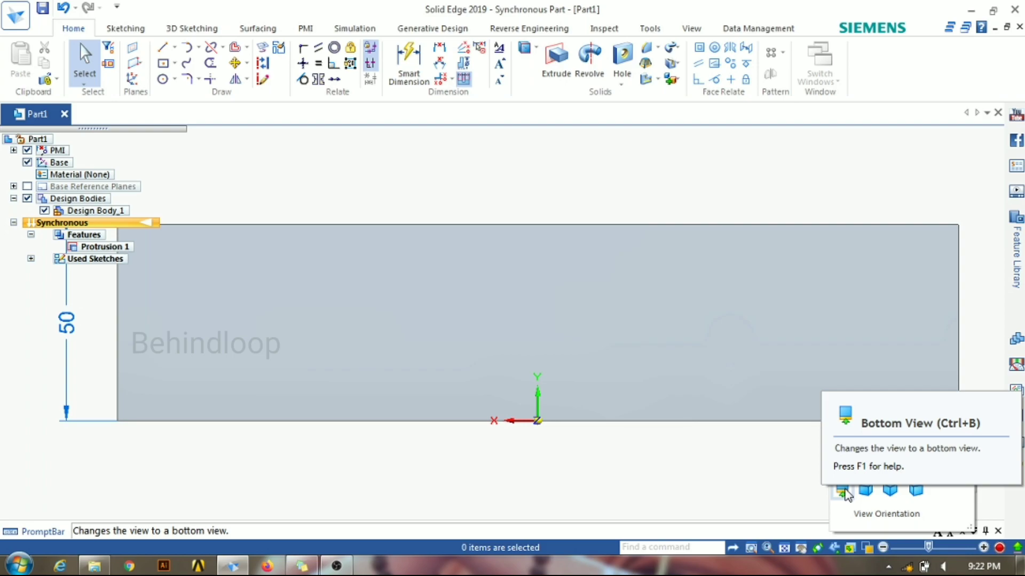
{"action": "left_click", "coordinate": [864, 491]}
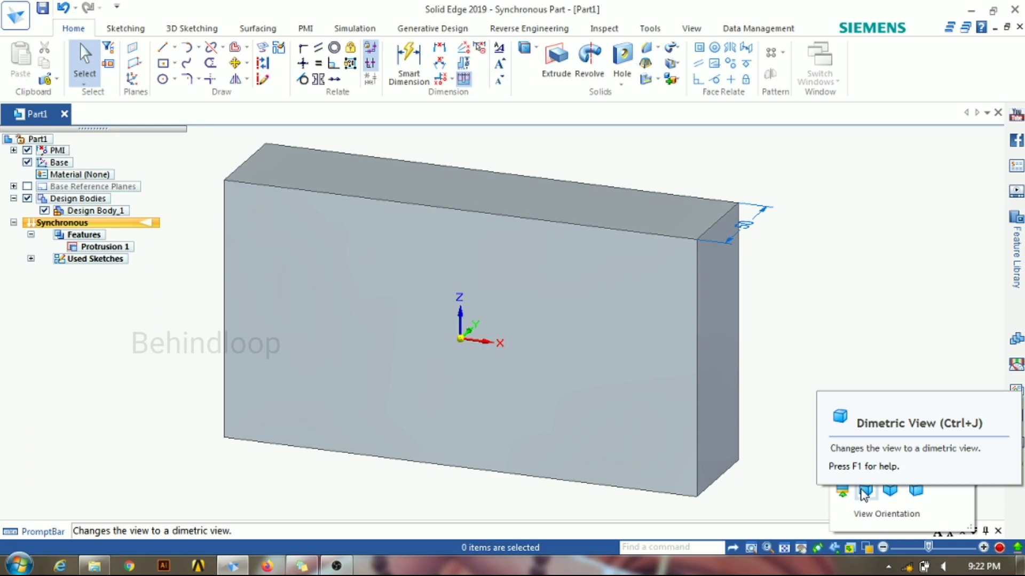
{"action": "left_click", "coordinate": [890, 492]}
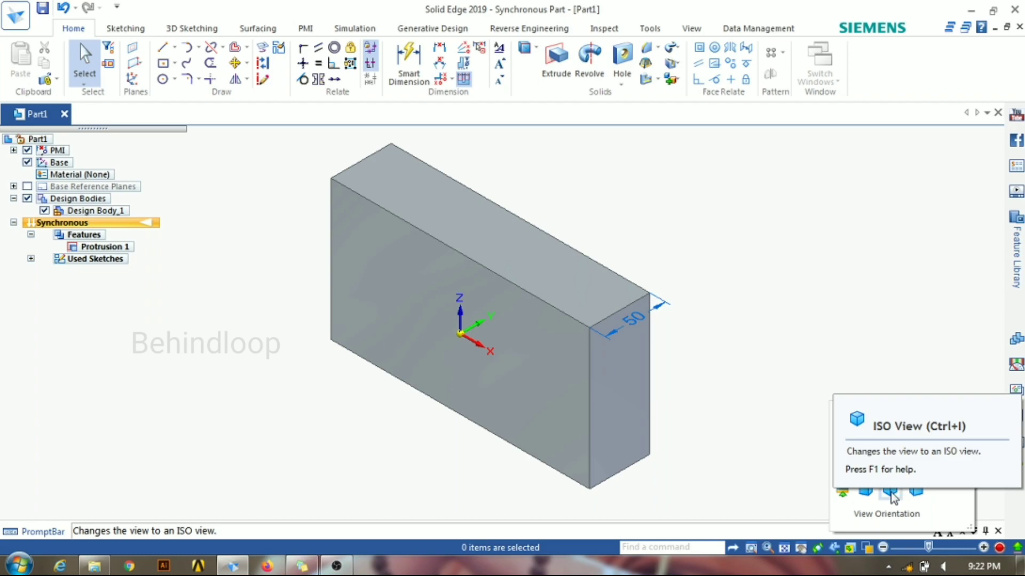
{"action": "left_click", "coordinate": [916, 492]}
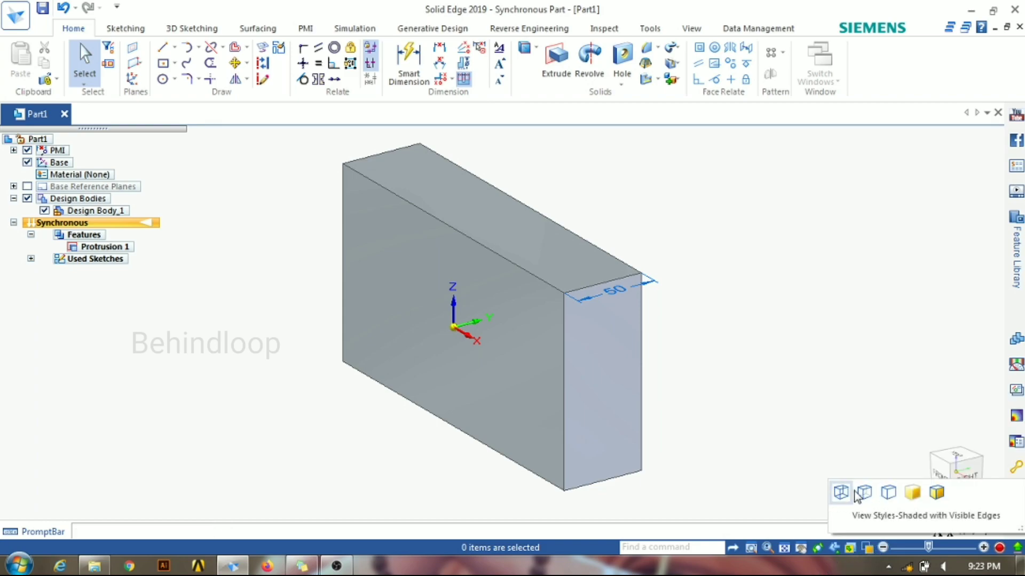
Step: Display the block with Visible and Hidden Edges, Visible Edges and Shaded styles, finishing with Shaded with Visible Edges
{"action": "left_click", "coordinate": [844, 495]}
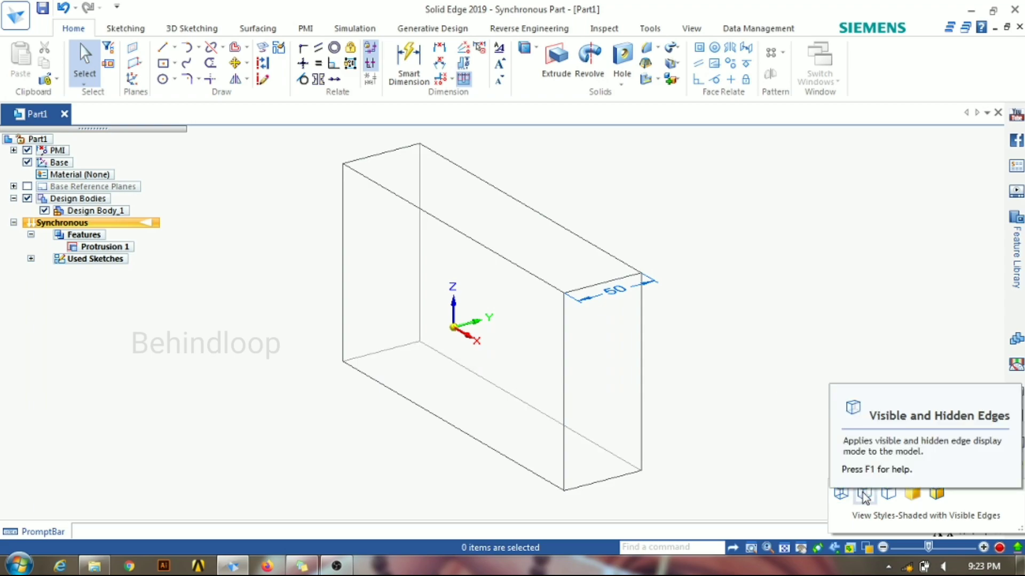
{"action": "left_click", "coordinate": [864, 496]}
{"action": "left_click", "coordinate": [870, 549]}
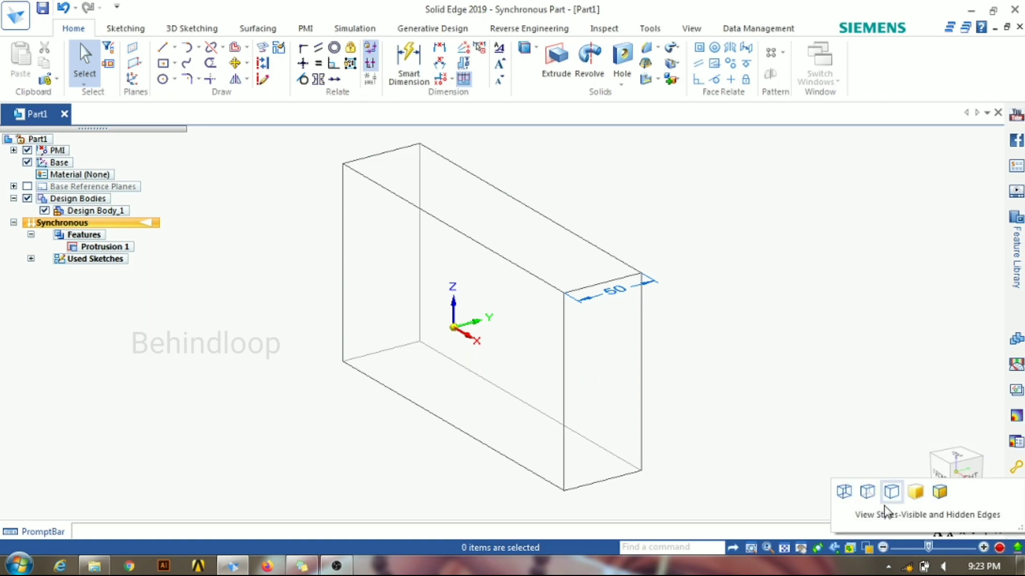
{"action": "left_click", "coordinate": [889, 497]}
{"action": "left_click", "coordinate": [868, 496]}
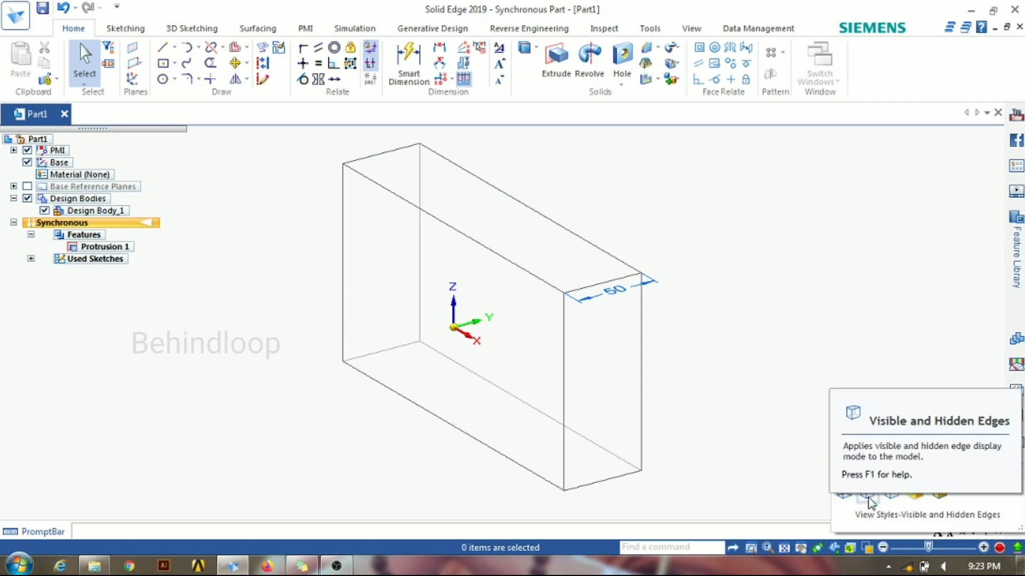
{"action": "left_click", "coordinate": [844, 495]}
{"action": "left_click", "coordinate": [888, 497]}
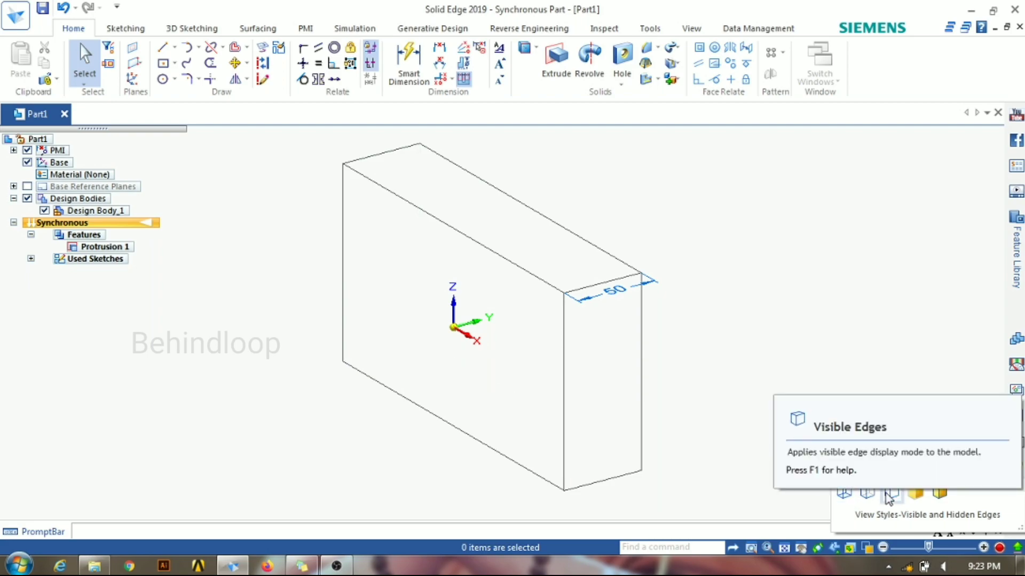
{"action": "left_click", "coordinate": [916, 495]}
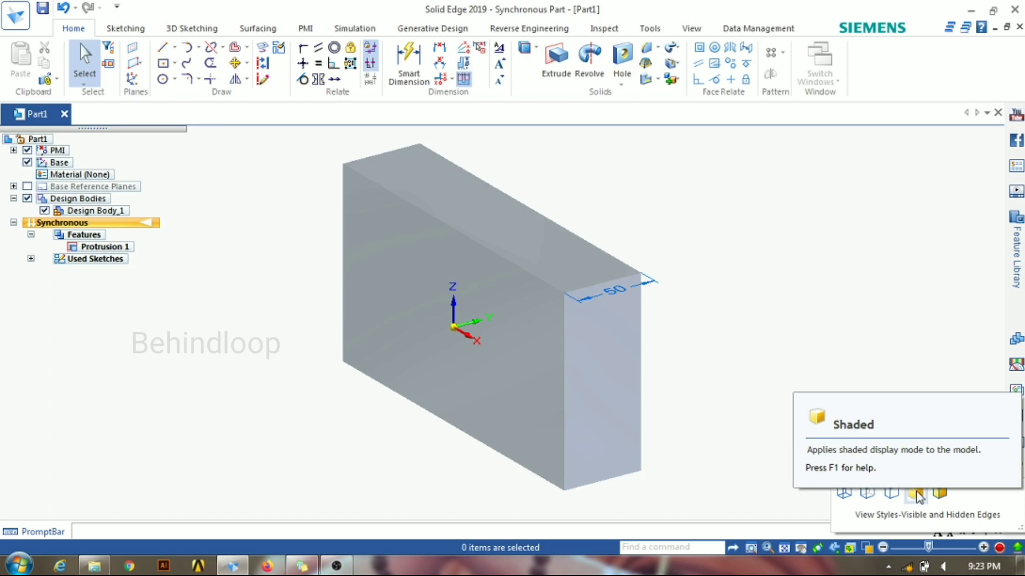
{"action": "left_click", "coordinate": [942, 494]}
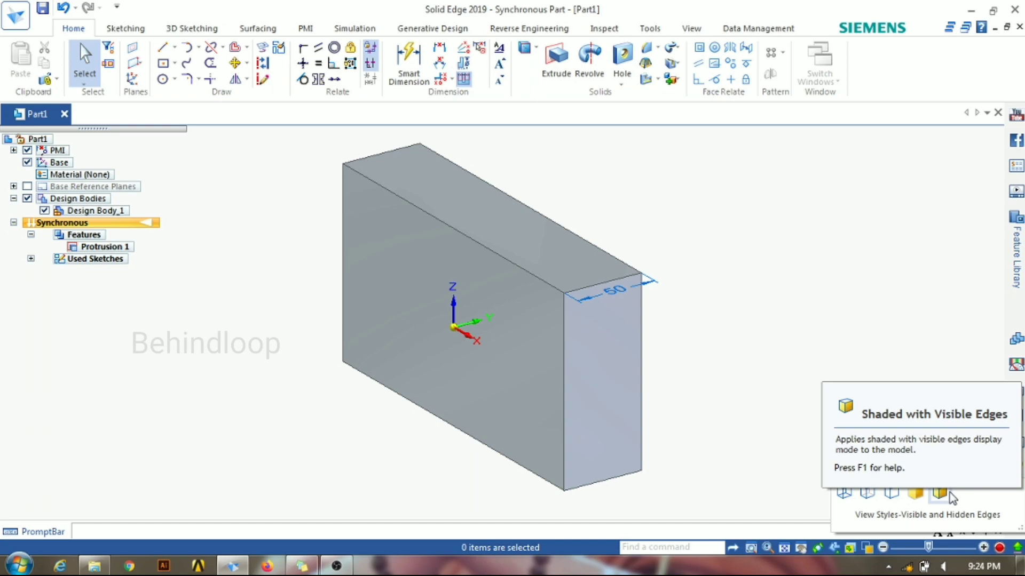
Step: Zoom out from the block in fixed increments and zoom back in on it
{"action": "left_click", "coordinate": [884, 548]}
{"action": "left_click", "coordinate": [884, 548]}
{"action": "left_click", "coordinate": [983, 548]}
{"action": "left_click", "coordinate": [983, 548]}
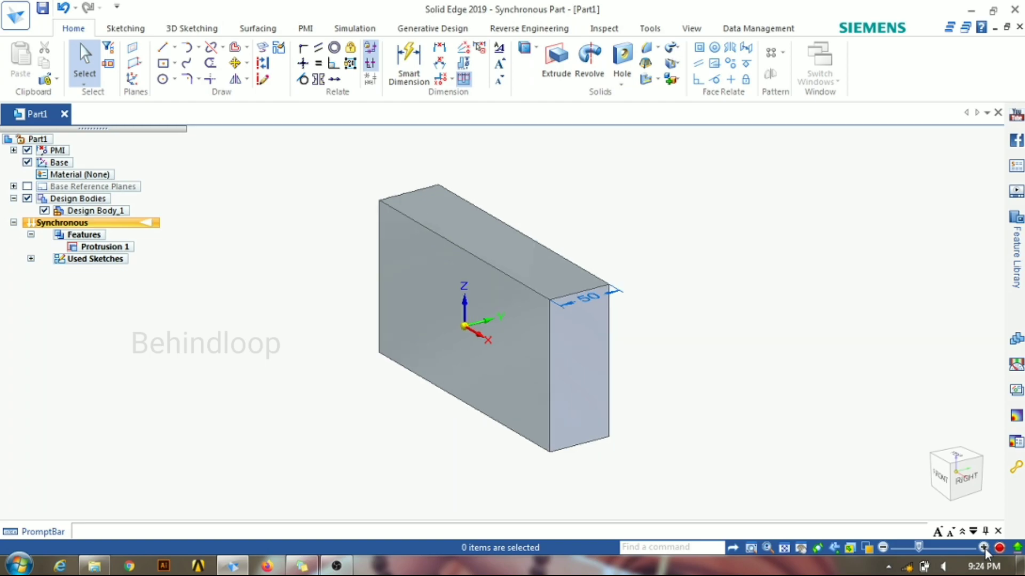
{"action": "left_click", "coordinate": [984, 548]}
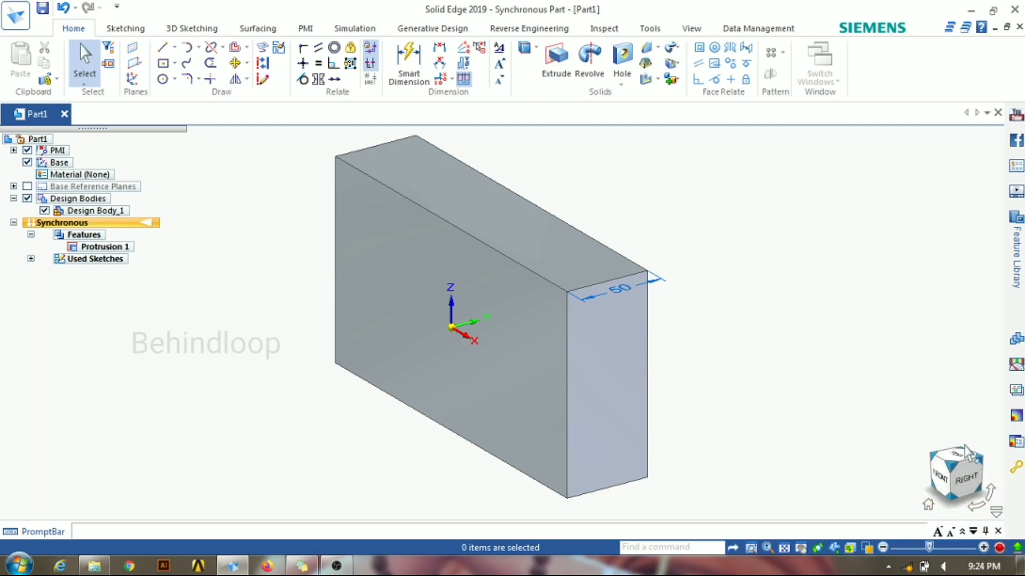
Step: Use the view cube to face the block's front, rotate sideways through its side faces, and flip vertically to the top view
{"action": "left_click", "coordinate": [939, 483]}
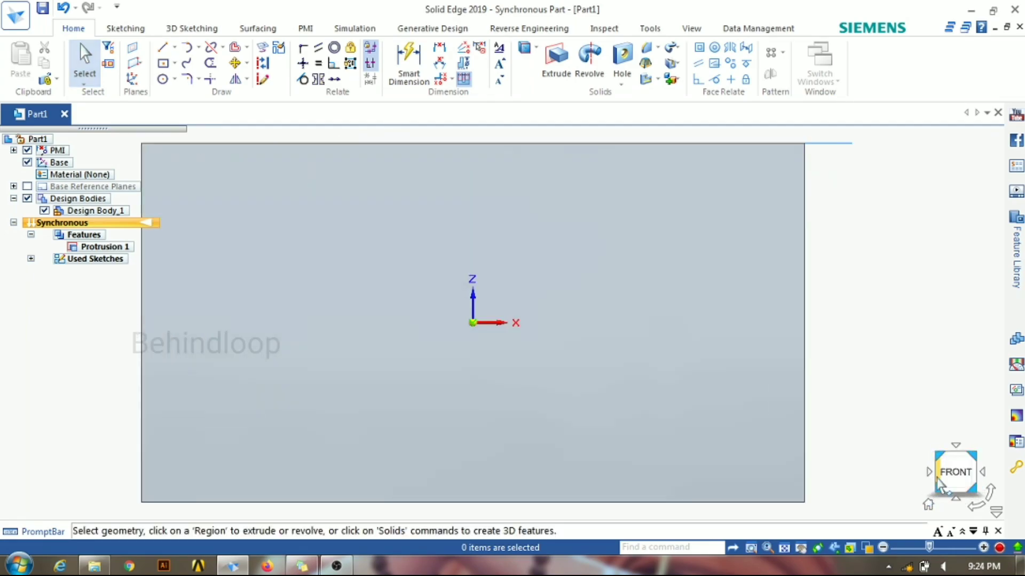
{"action": "left_click", "coordinate": [984, 474]}
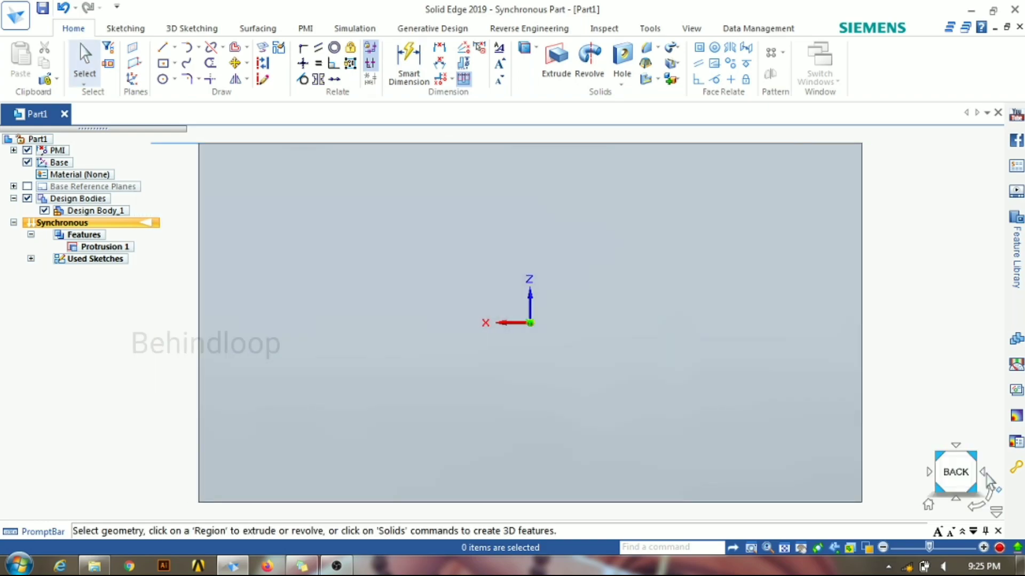
{"action": "left_click", "coordinate": [984, 474]}
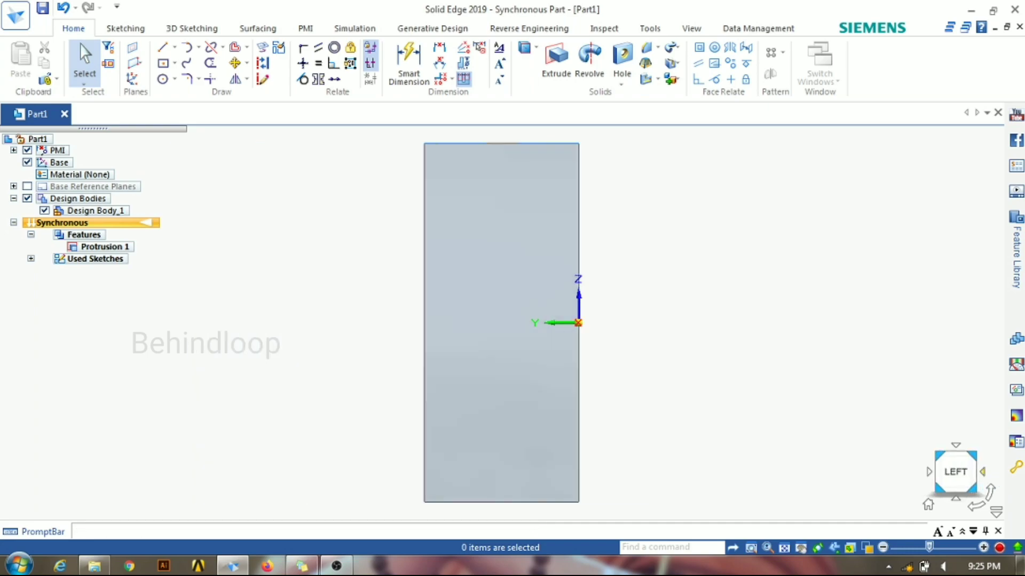
{"action": "left_click", "coordinate": [983, 474]}
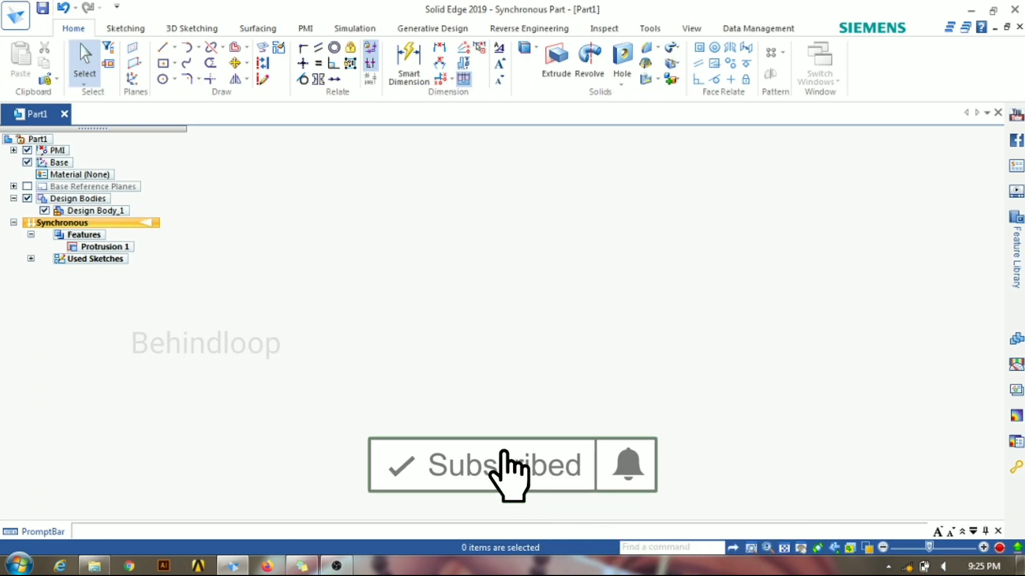
{"action": "left_click", "coordinate": [956, 447]}
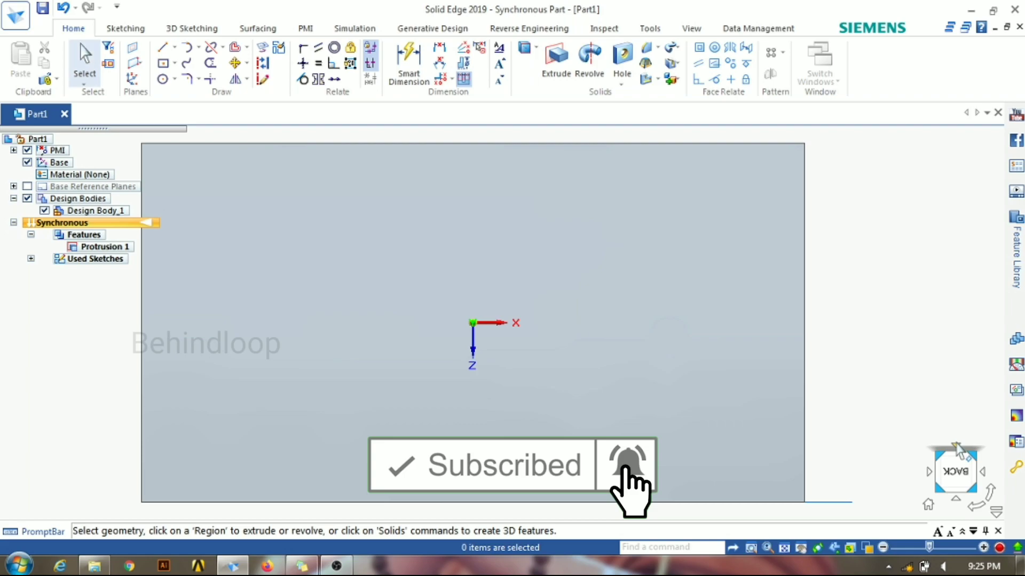
{"action": "left_click", "coordinate": [957, 498]}
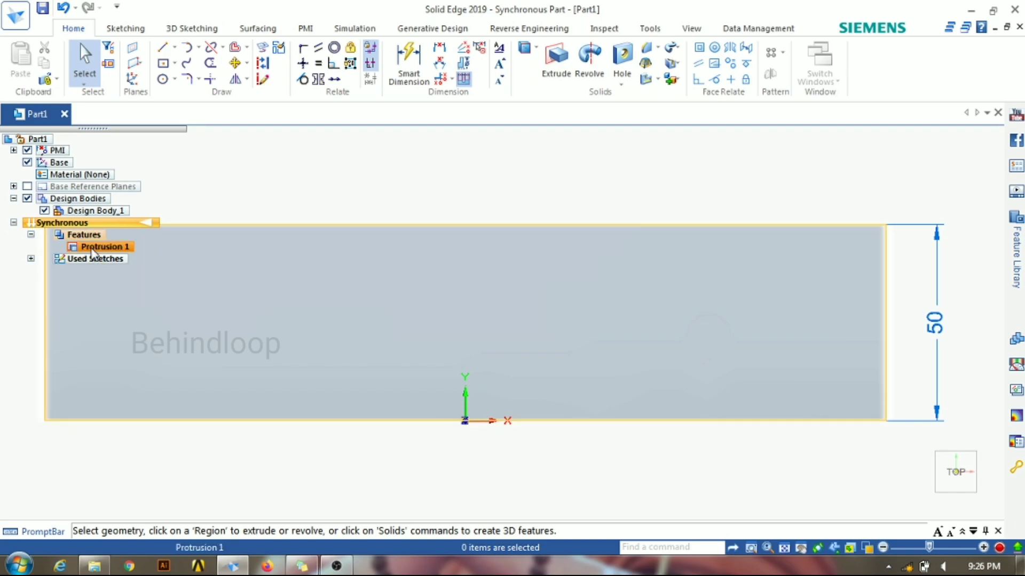
Step: Show the block in the ISO view and transition the part from Synchronous to the Ordered environment
{"action": "key", "text": "ctrl+i"}
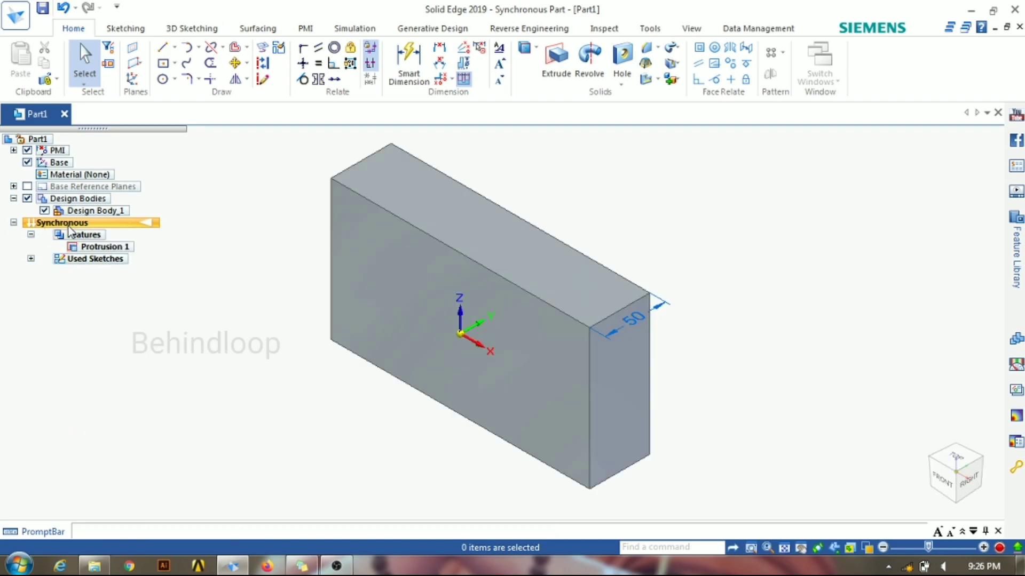
{"action": "right_click", "coordinate": [145, 223]}
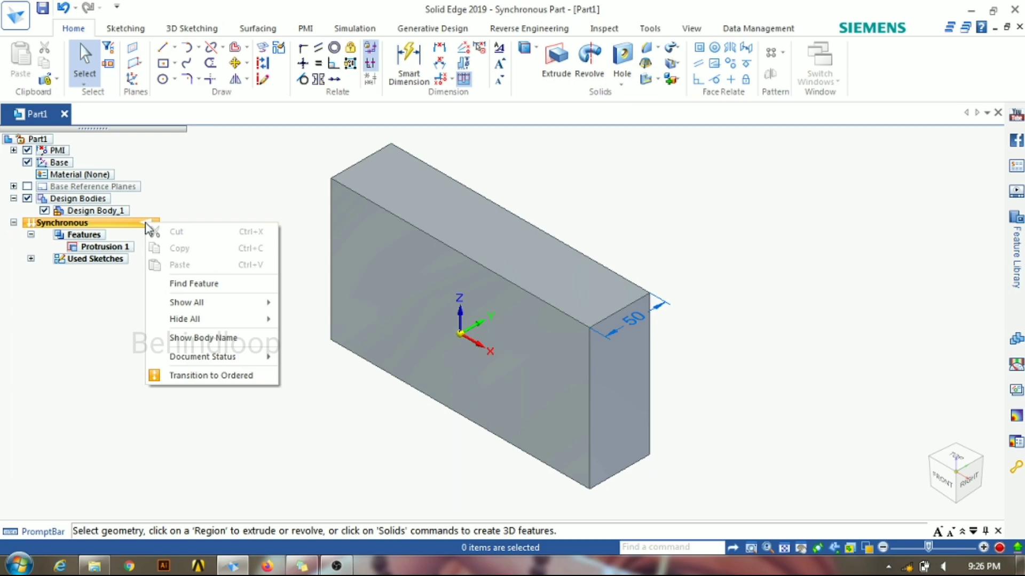
{"action": "left_click", "coordinate": [197, 376]}
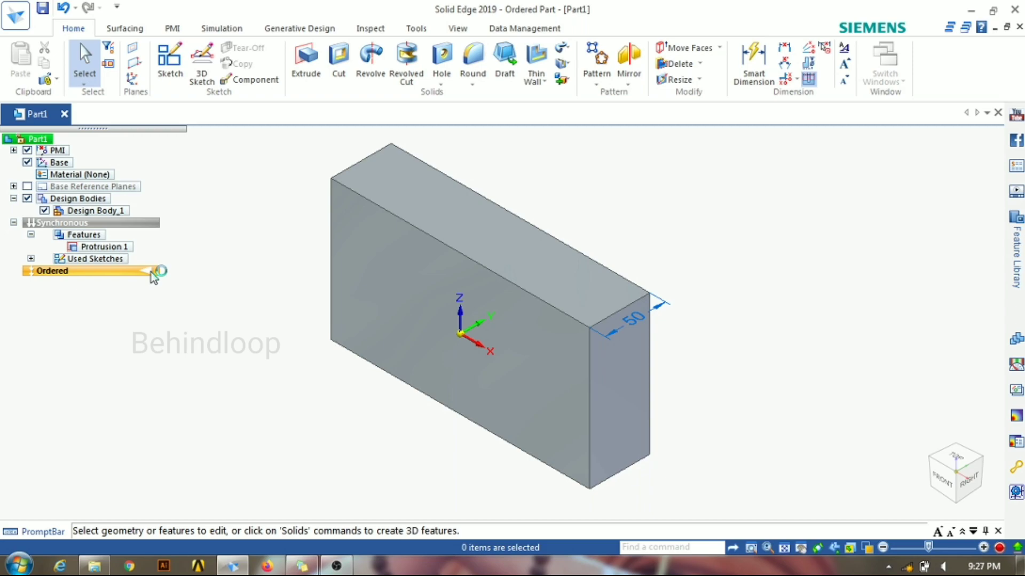
Step: Examine the options available for the Ordered environment, including the Hide All and Show All choices
{"action": "right_click", "coordinate": [152, 272]}
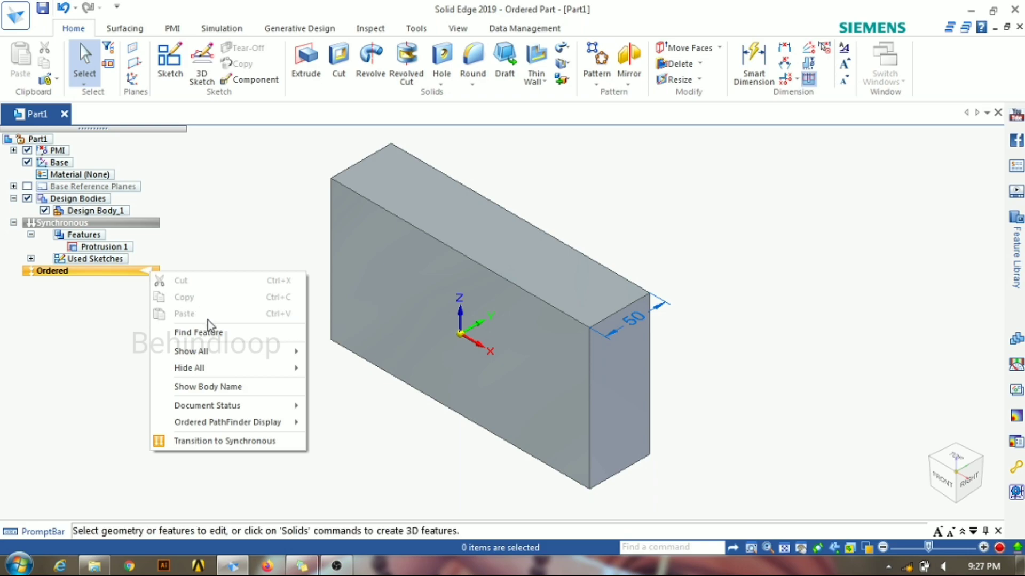
{"action": "mouse_move", "coordinate": [222, 374]}
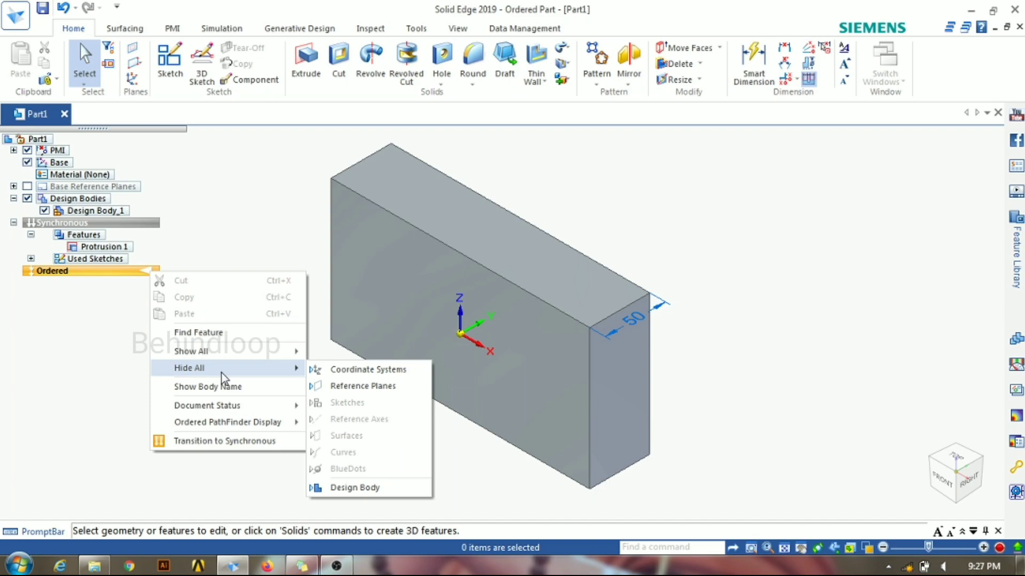
{"action": "mouse_move", "coordinate": [219, 355]}
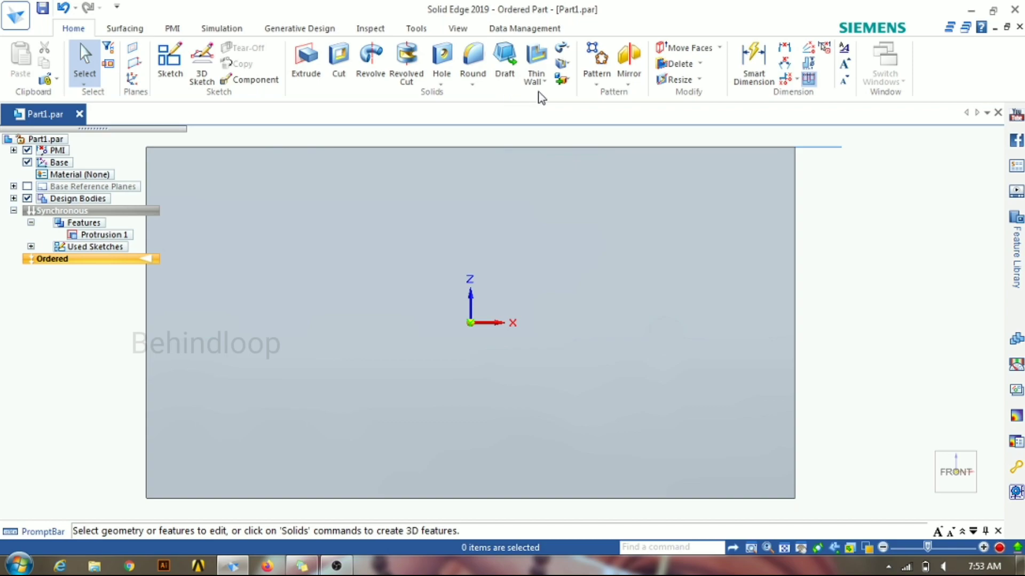
Step: Review the additional solid-feature commands and the pattern options: Pattern, Along Curve, Pattern by Table and Duplicate
{"action": "left_click", "coordinate": [573, 54]}
{"action": "left_click", "coordinate": [652, 108]}
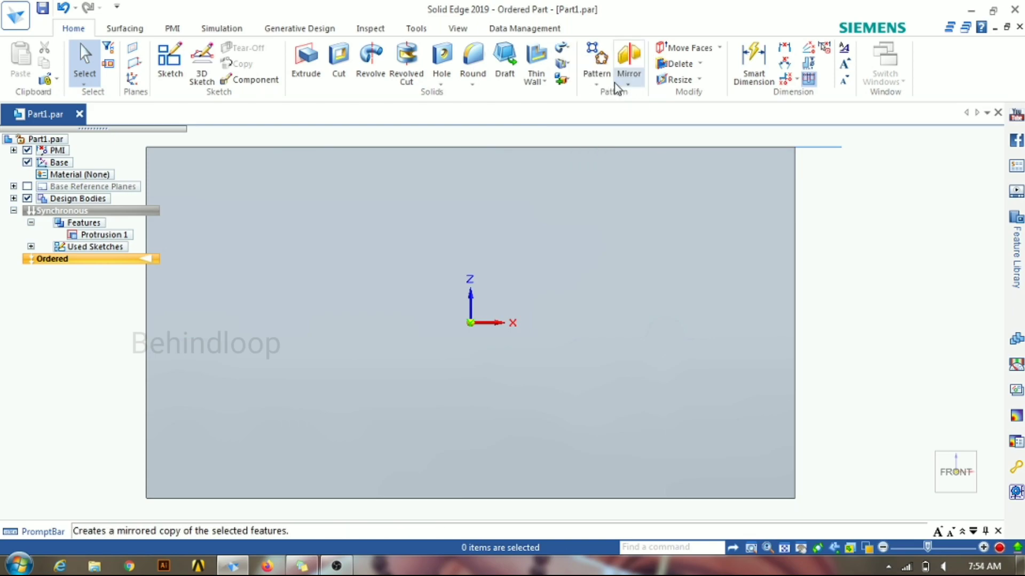
{"action": "left_click", "coordinate": [597, 84]}
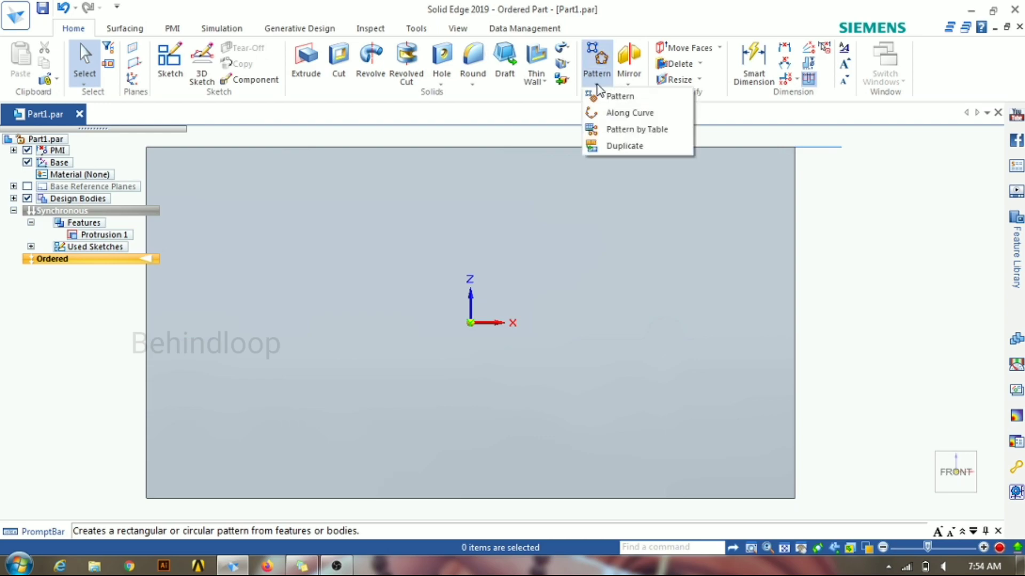
{"action": "left_click", "coordinate": [598, 89]}
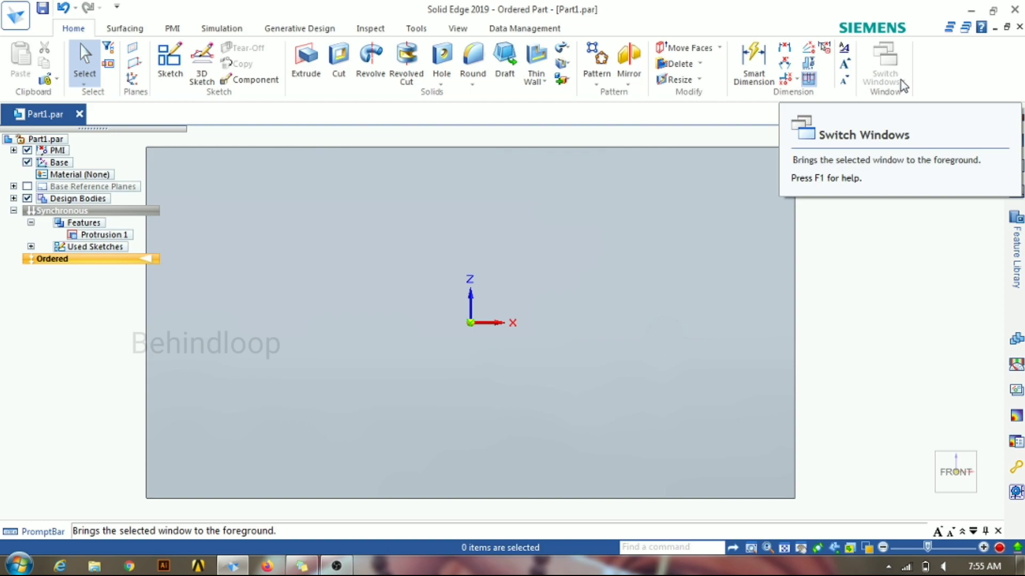
Step: Examine the surfacing commands, including the Keypoint curve variants and the Project curve options
{"action": "left_click", "coordinate": [125, 28]}
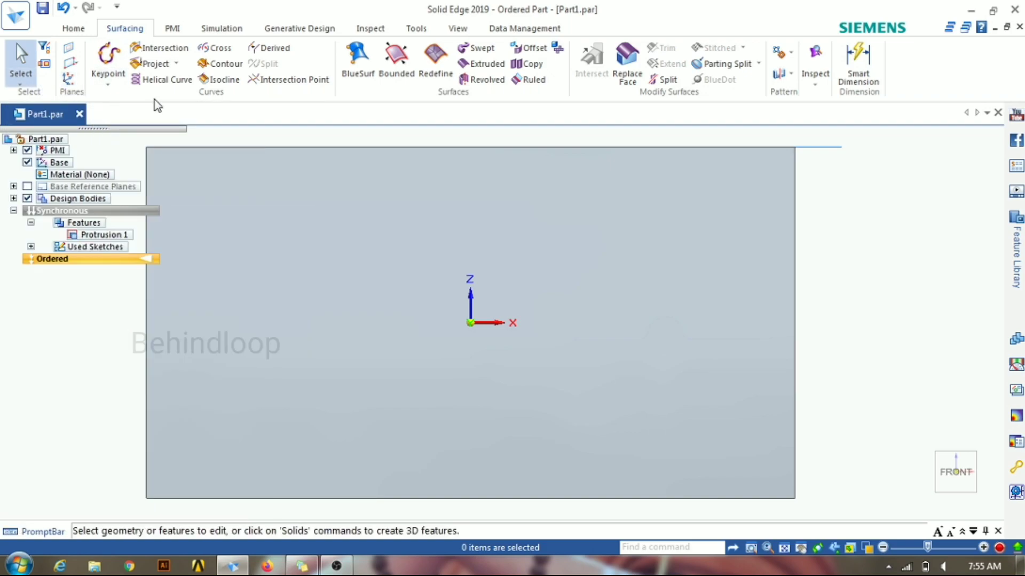
{"action": "left_click", "coordinate": [118, 77]}
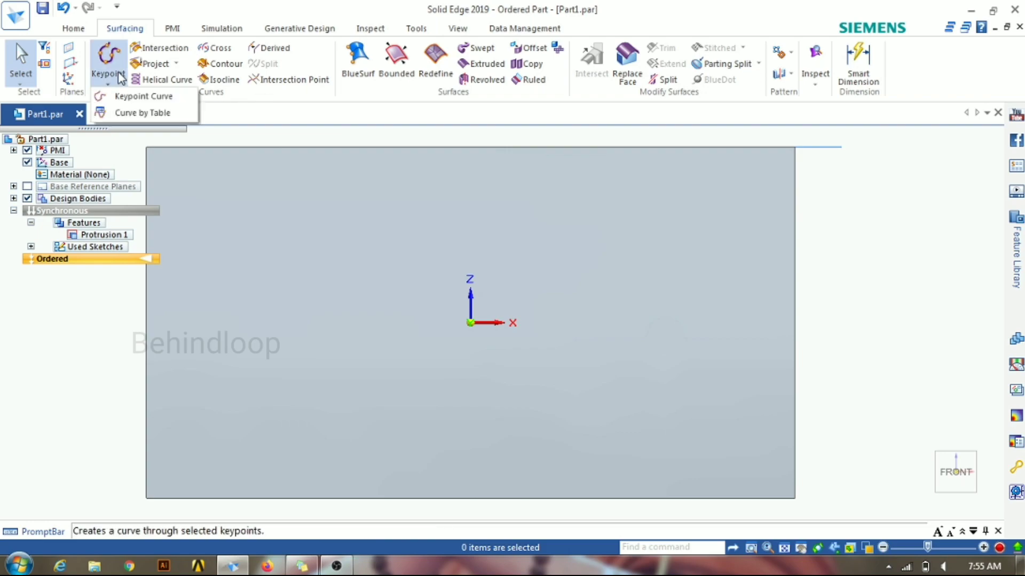
{"action": "left_click", "coordinate": [176, 64]}
{"action": "left_click", "coordinate": [178, 64]}
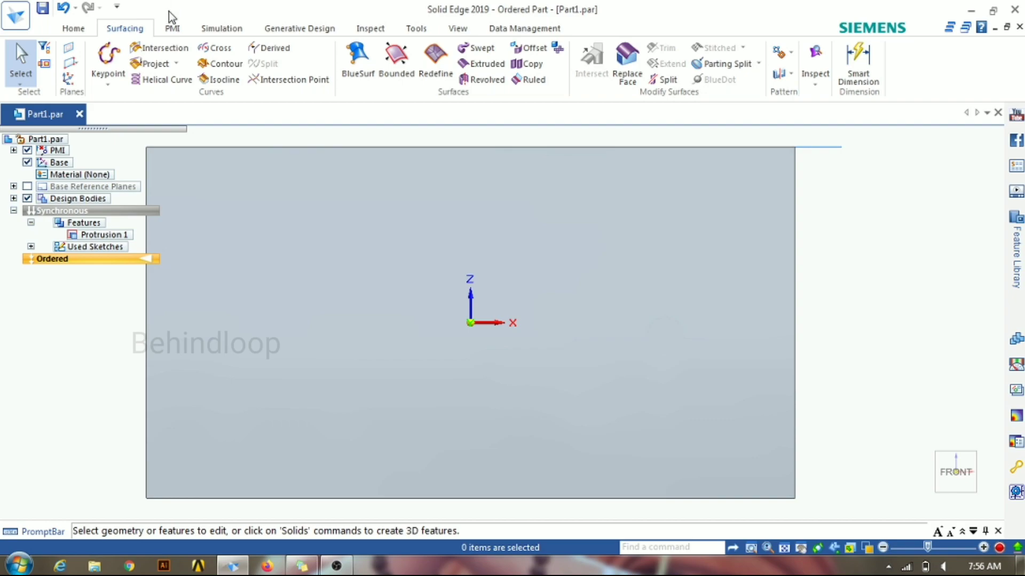
Step: Survey the command sets for PMI, Simulation, Generative Design, Inspect, Tools, View and Data Management
{"action": "left_click", "coordinate": [177, 32]}
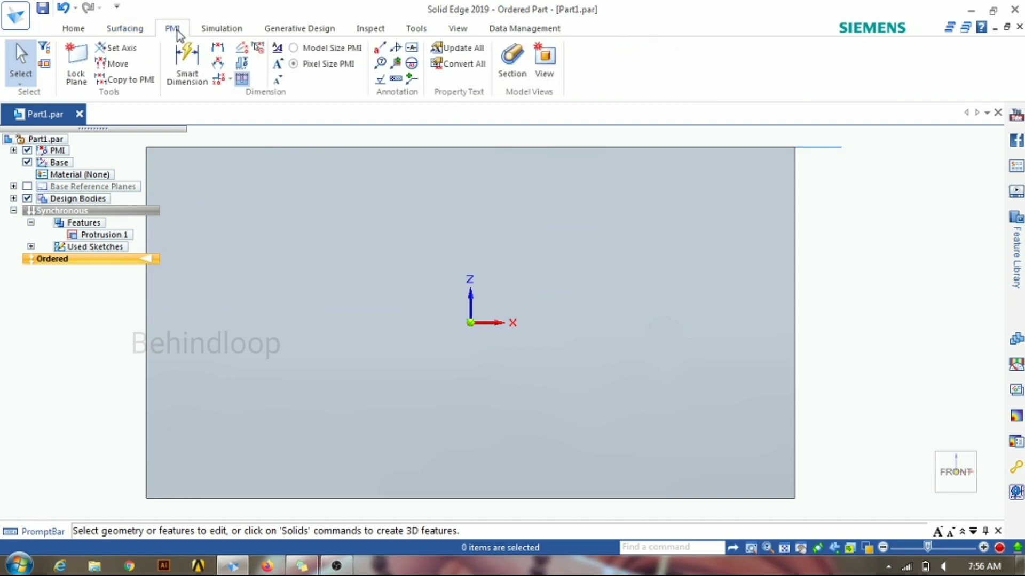
{"action": "left_click", "coordinate": [221, 30]}
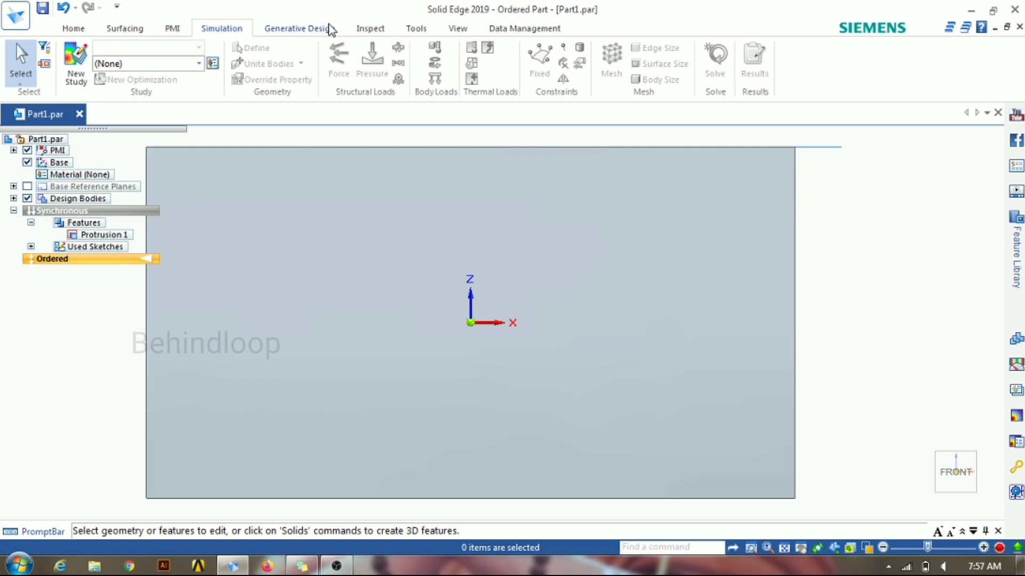
{"action": "left_click", "coordinate": [331, 31]}
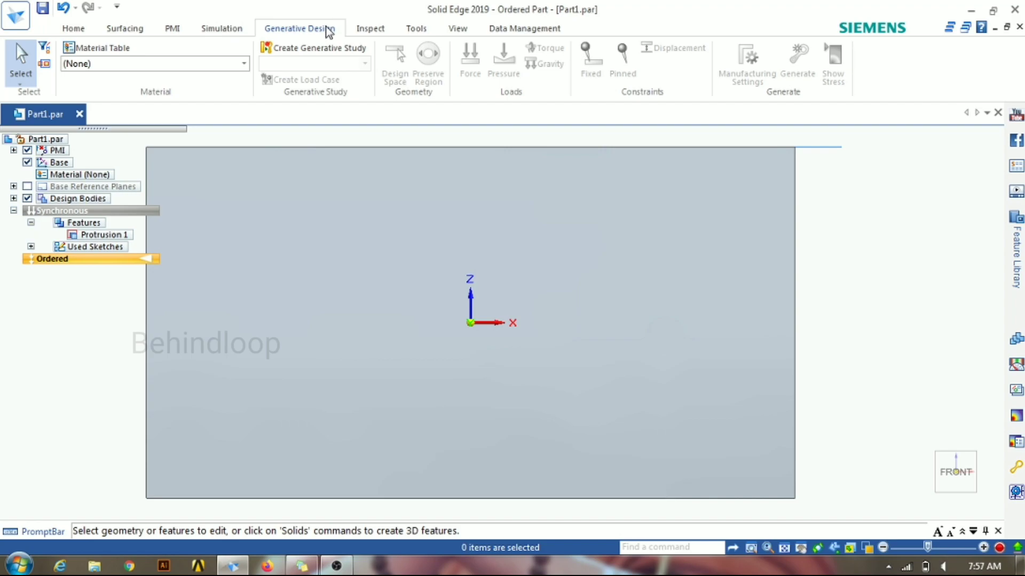
{"action": "left_click", "coordinate": [377, 31]}
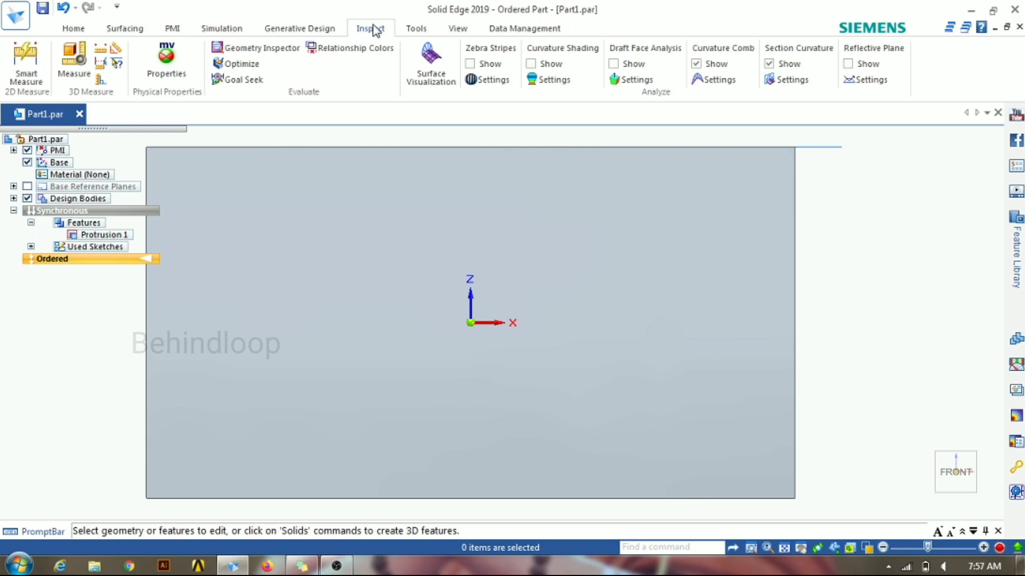
{"action": "left_click", "coordinate": [415, 30]}
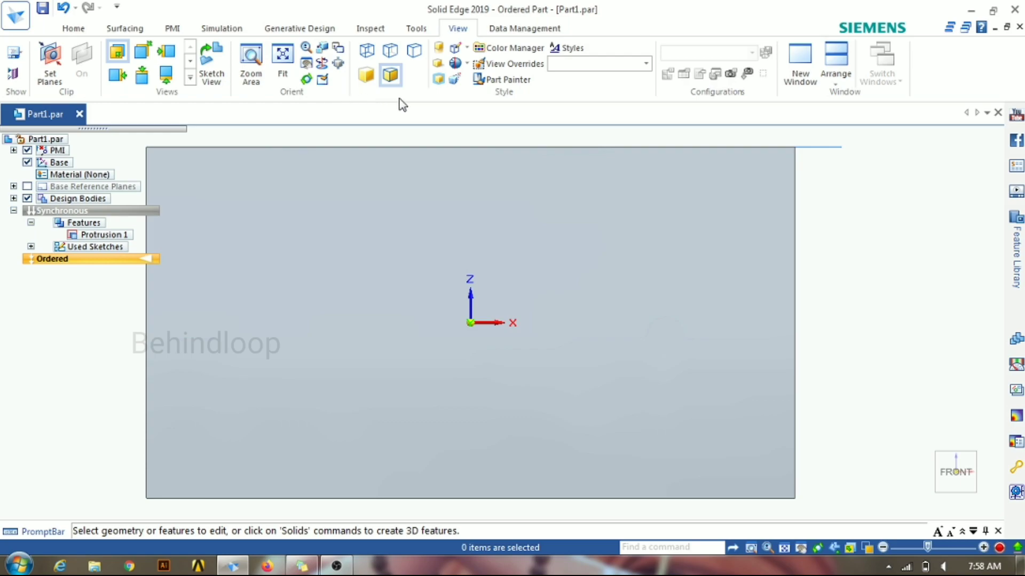
{"action": "left_click", "coordinate": [522, 32]}
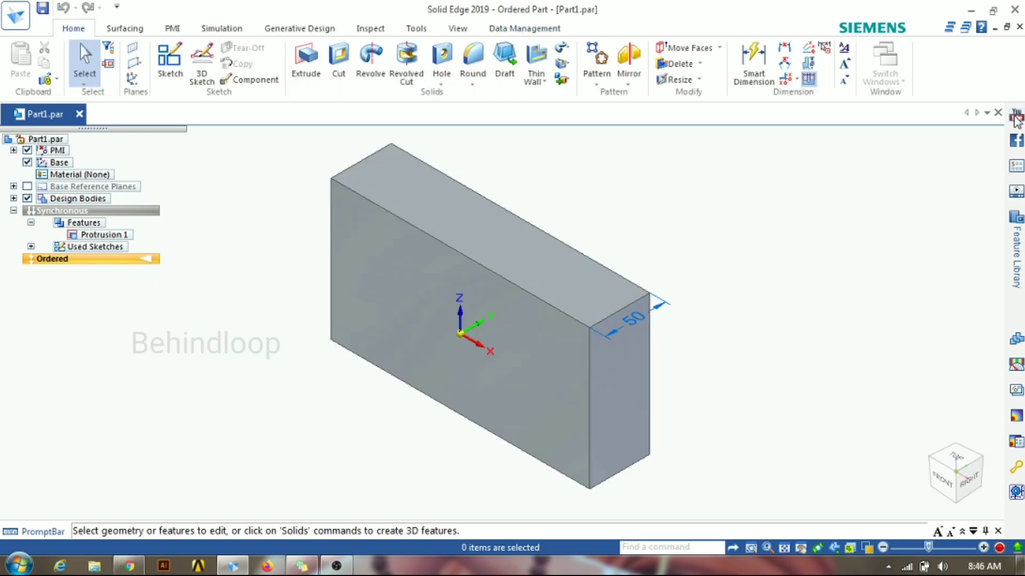
Step: Look through the Feature Library, highlighting the Part1 file on the desktop, and view the Family of Parts tables
{"action": "mouse_move", "coordinate": [1018, 176]}
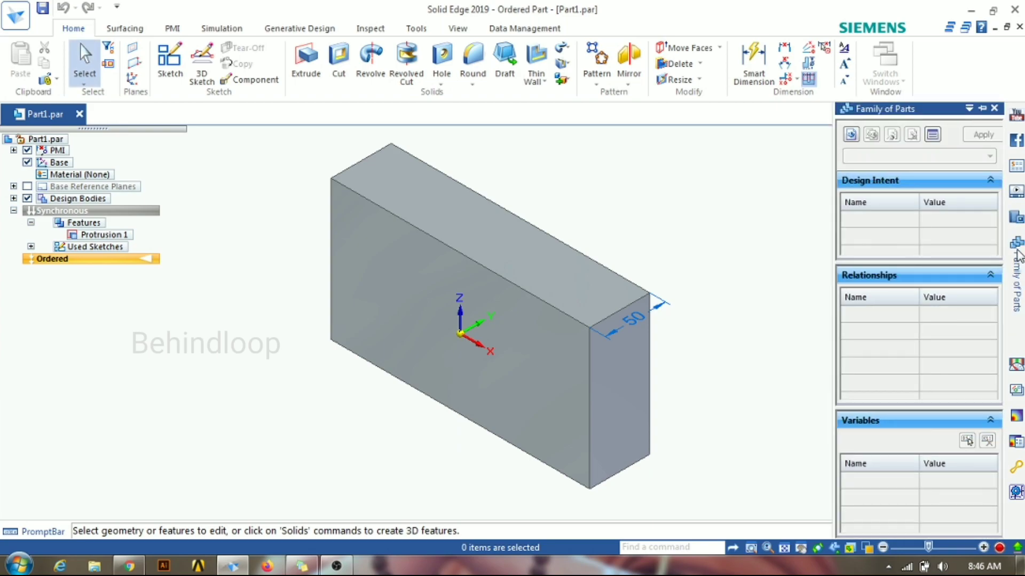
{"action": "left_click", "coordinate": [863, 300]}
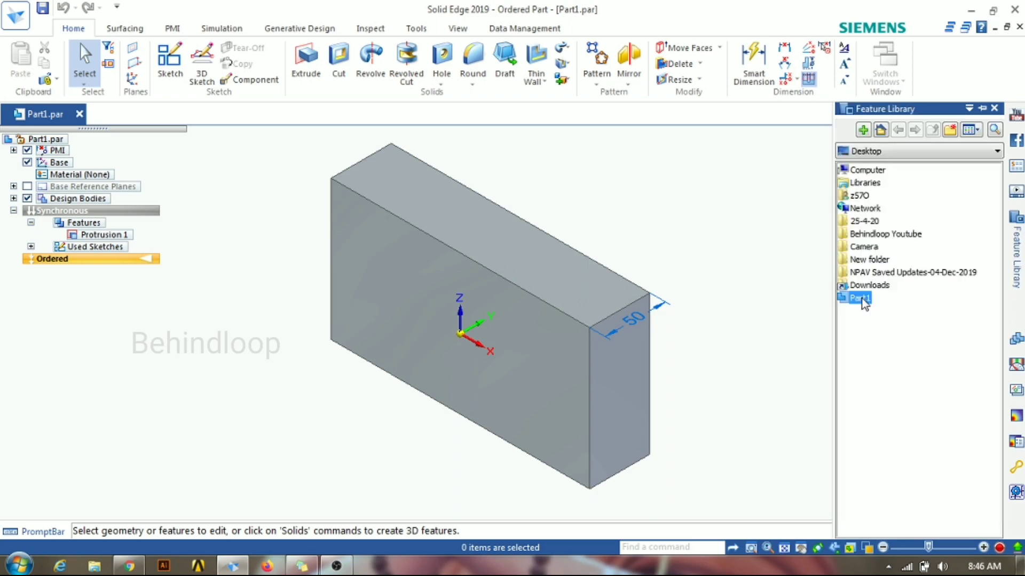
{"action": "mouse_move", "coordinate": [1018, 253]}
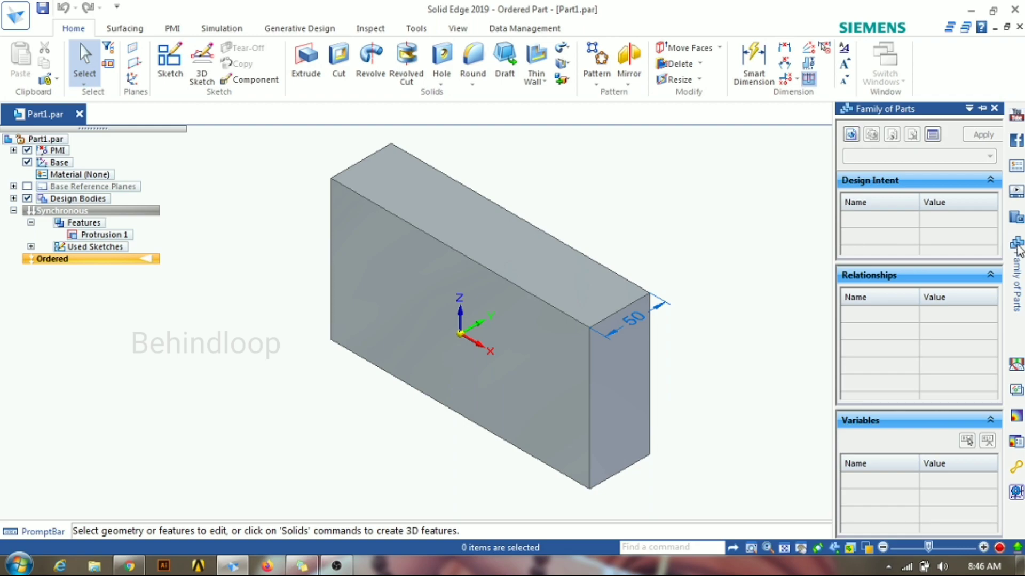
{"action": "mouse_move", "coordinate": [1020, 224]}
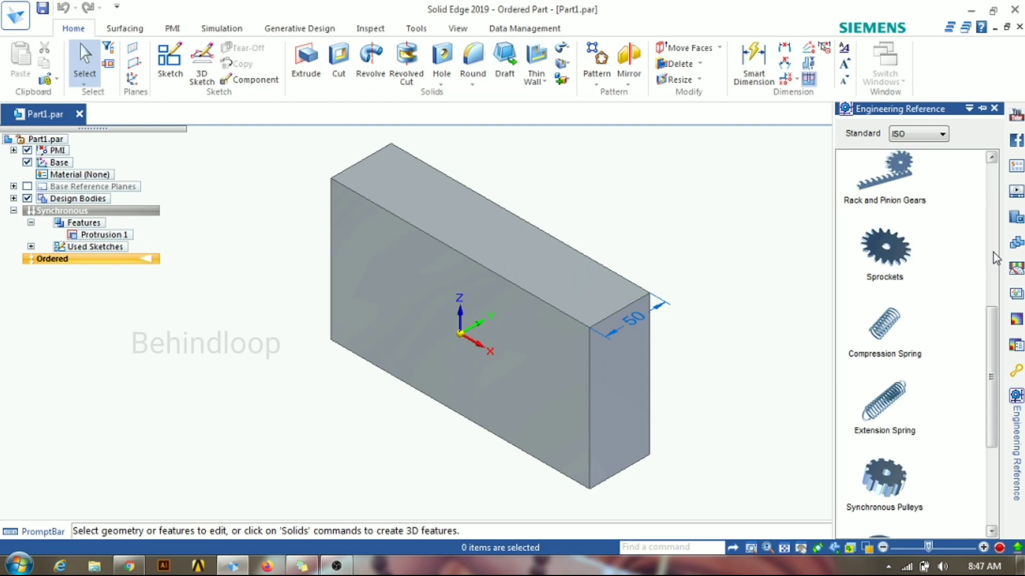
Step: Open the Shaft Designer from the ISO engineering references, review its design parameters, and calculate the shaft
{"action": "left_click", "coordinate": [996, 258]}
{"action": "left_click", "coordinate": [884, 174]}
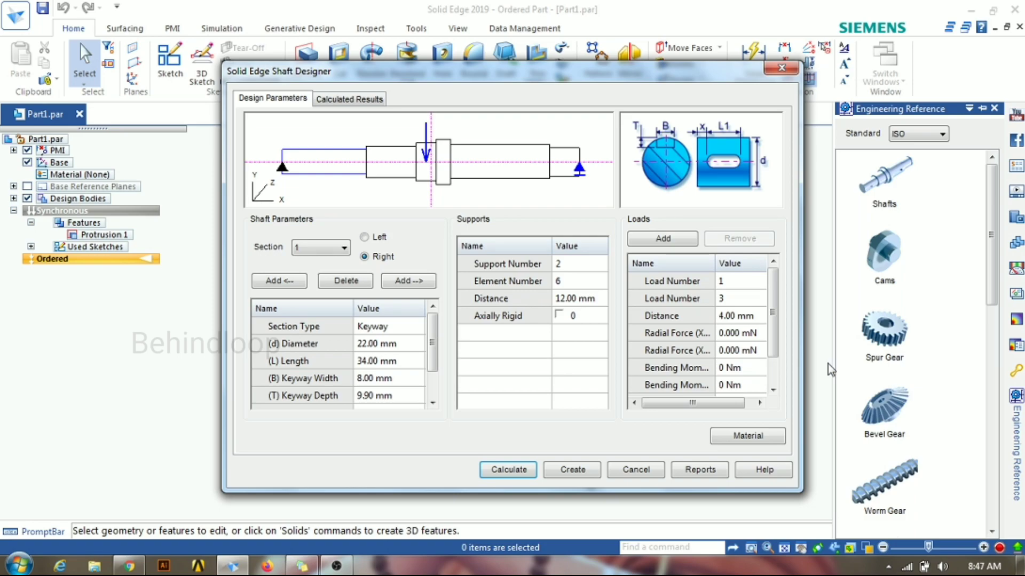
{"action": "left_click", "coordinate": [434, 382]}
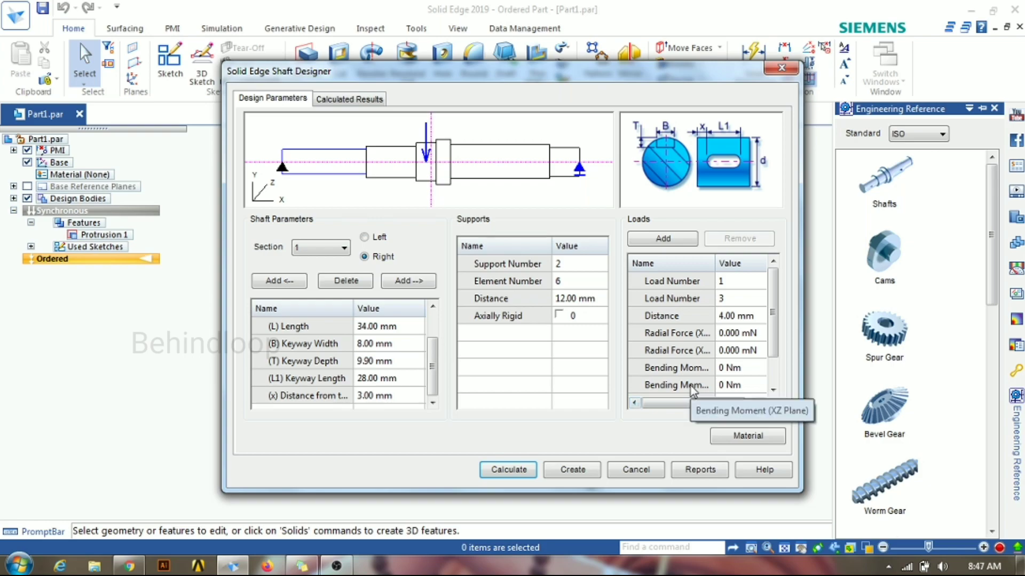
{"action": "left_click", "coordinate": [528, 471]}
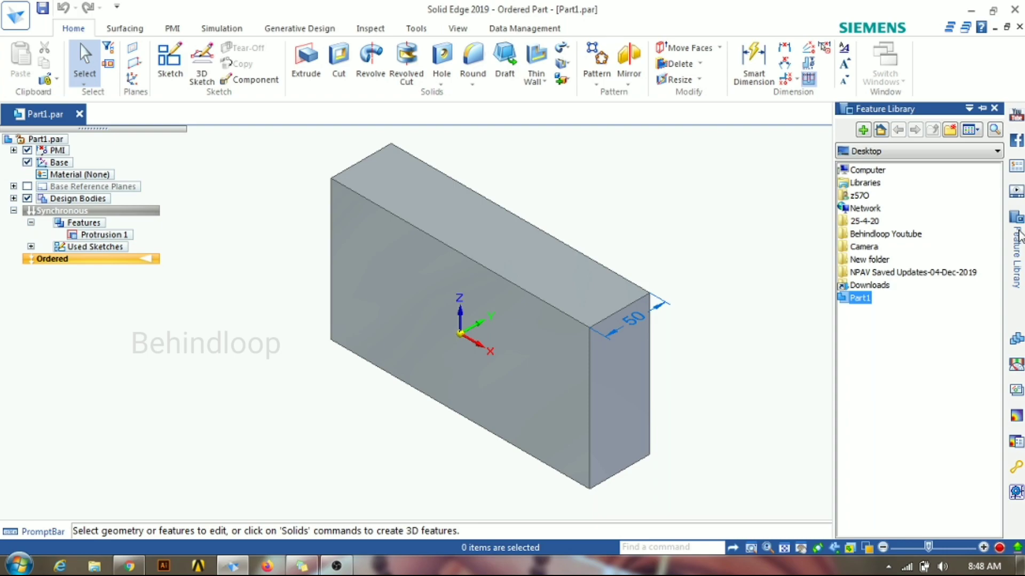
Step: Close the Feature Library
{"action": "left_click", "coordinate": [995, 108]}
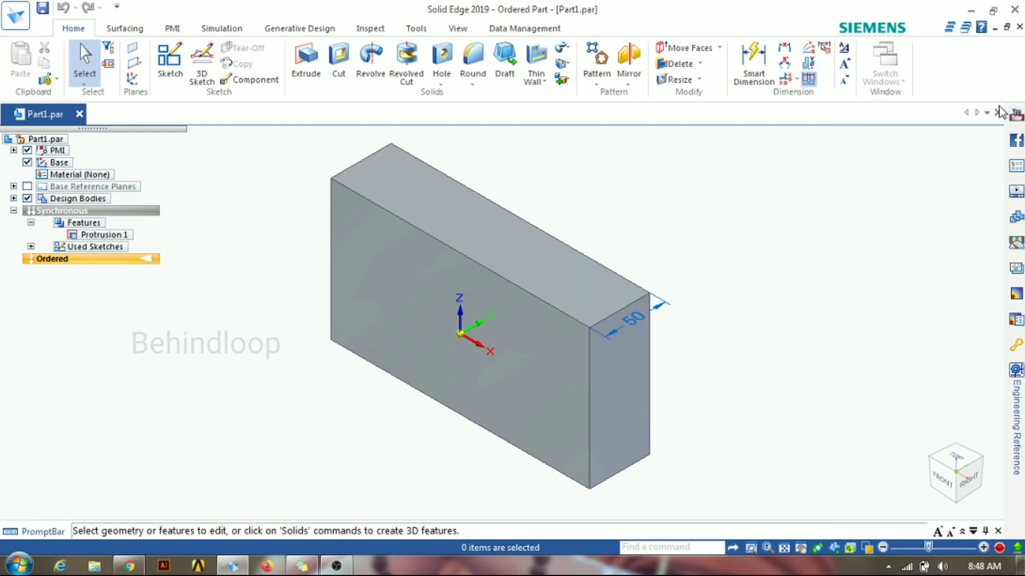